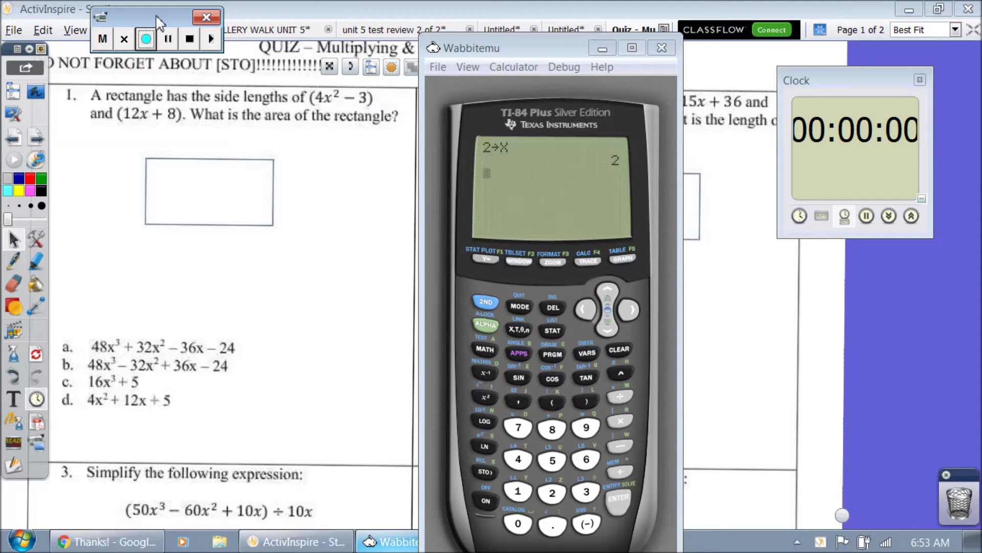
# Step: With the pen, handwrite 4x²−3 above the rectangle and 12x+8 to its right
pyautogui.click(13, 261)
pyautogui.moveTo(176, 134)
pyautogui.mouseDown()
pyautogui.moveTo(171, 153)
pyautogui.moveTo(182, 161)
pyautogui.mouseUp()
pyautogui.moveTo(192, 146); pyautogui.dragTo(194, 162)
pyautogui.moveTo(209, 134); pyautogui.dragTo(218, 144)
pyautogui.moveTo(220, 147); pyautogui.dragTo(237, 156)
pyautogui.moveTo(283, 182)
pyautogui.mouseDown()
pyautogui.moveTo(282, 202)
pyautogui.moveTo(320, 200)
pyautogui.mouseUp()
pyautogui.moveTo(319, 183)
pyautogui.mouseDown()
pyautogui.moveTo(328, 211)
pyautogui.moveTo(338, 191)
pyautogui.mouseUp()
pyautogui.moveTo(330, 184)
pyautogui.mouseDown()
pyautogui.moveTo(328, 209)
pyautogui.moveTo(349, 200)
pyautogui.mouseUp()
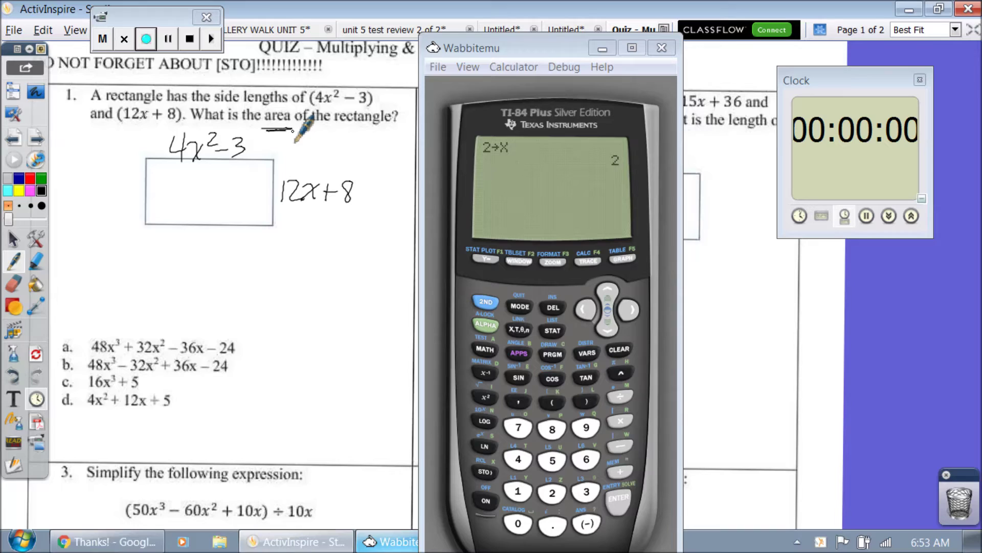
# Step: Key the first factor (4X²−3) on the TI-84 calculator
pyautogui.click(551, 405)
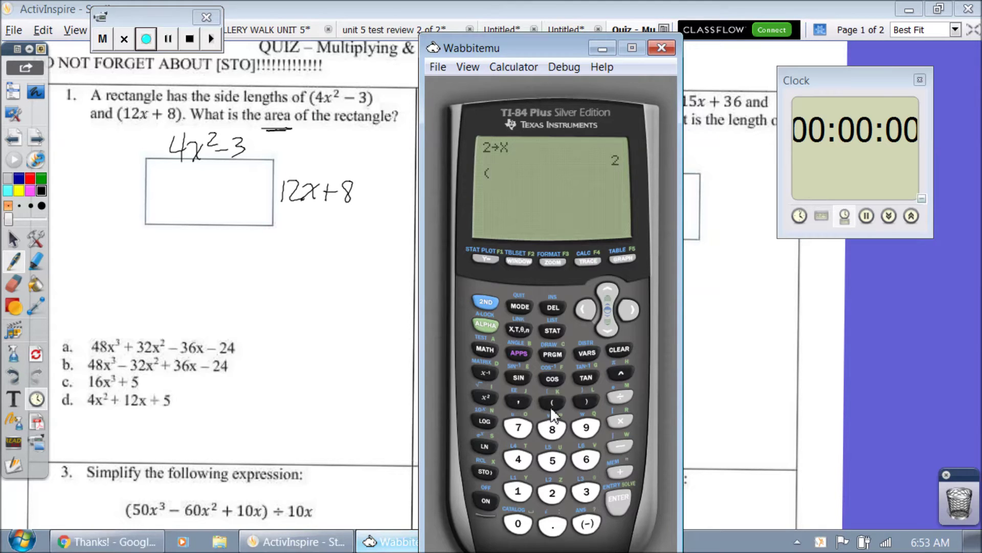
pyautogui.click(518, 459)
pyautogui.click(520, 329)
pyautogui.click(487, 397)
pyautogui.click(620, 445)
pyautogui.click(587, 492)
pyautogui.click(586, 401)
# Step: Add (12X+8), evaluate the product as 416, and write 416 below the rectangle
pyautogui.click(552, 403)
pyautogui.click(518, 491)
pyautogui.click(552, 492)
pyautogui.click(520, 329)
pyautogui.click(620, 471)
pyautogui.click(552, 429)
pyautogui.click(587, 401)
pyautogui.click(619, 500)
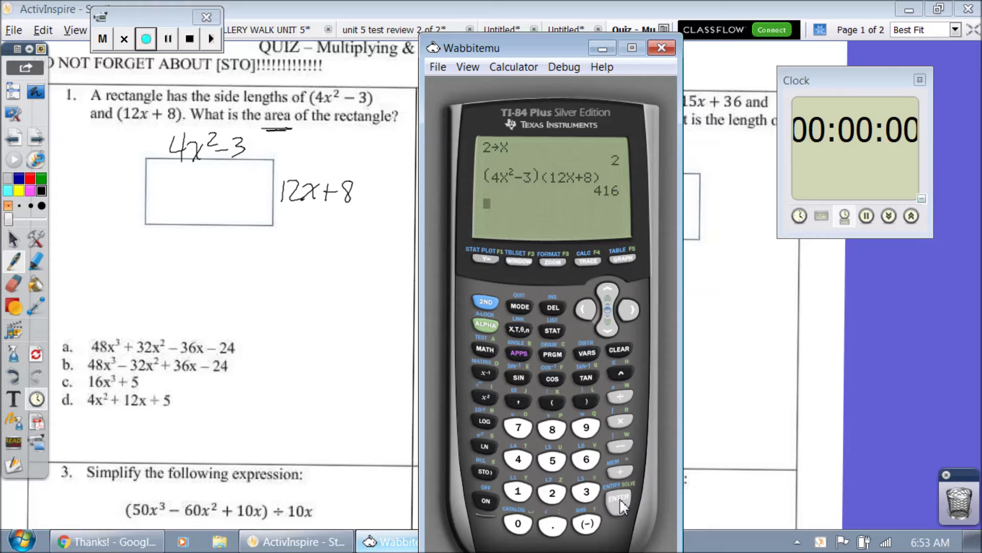
pyautogui.moveTo(295, 254)
pyautogui.mouseDown()
pyautogui.moveTo(306, 285)
pyautogui.moveTo(318, 284)
pyautogui.mouseUp()
# Step: Circle the handwritten 416 and begin keying choice a as 48X³+32
pyautogui.moveTo(339, 257)
pyautogui.mouseDown()
pyautogui.moveTo(352, 286)
pyautogui.moveTo(350, 245)
pyautogui.mouseUp()
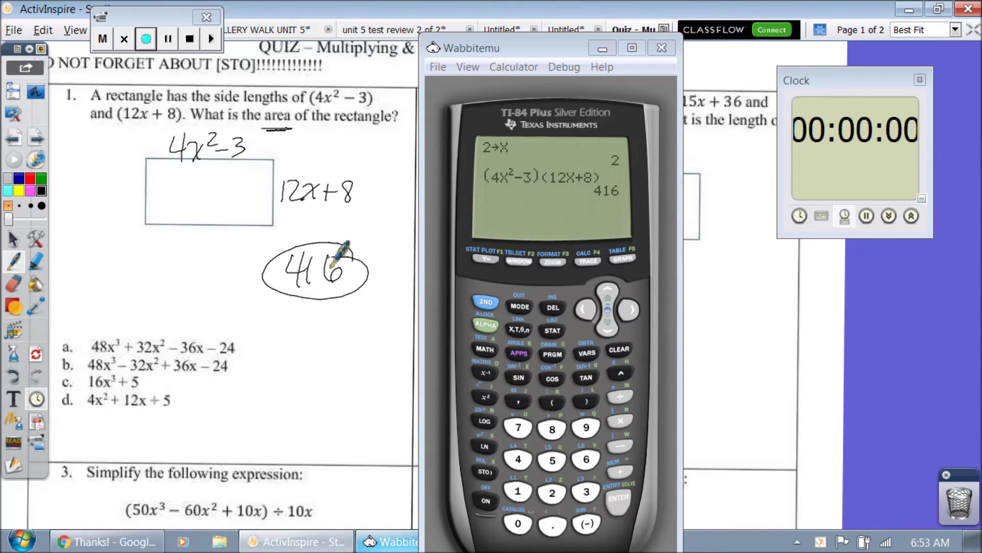
pyautogui.click(519, 459)
pyautogui.click(552, 429)
pyautogui.click(519, 330)
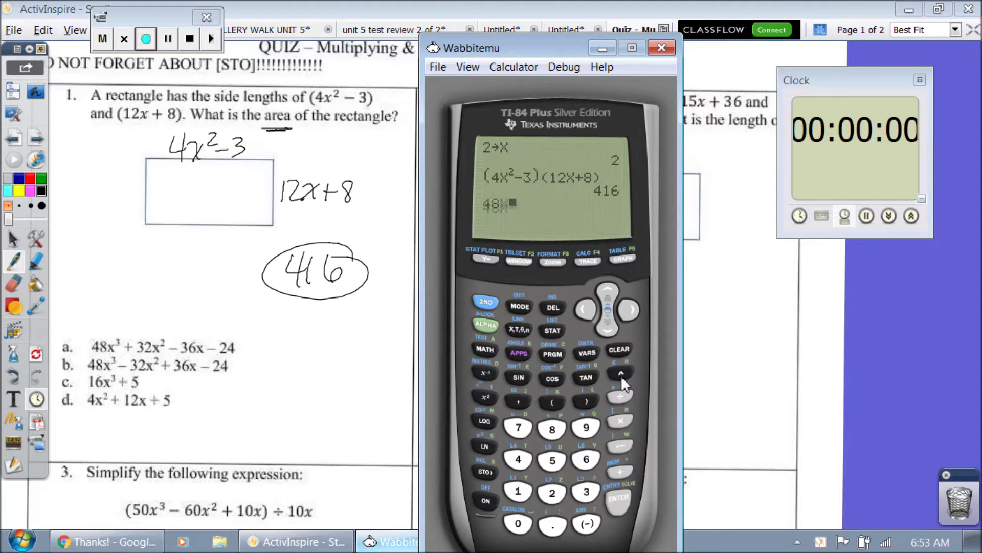
pyautogui.click(587, 491)
pyautogui.click(625, 318)
pyautogui.click(620, 471)
pyautogui.click(586, 491)
pyautogui.click(552, 493)
# Step: Finish X²−36X−24, evaluate choice a to 416, and circle choice a
pyautogui.click(516, 332)
pyautogui.click(487, 398)
pyautogui.click(620, 446)
pyautogui.click(586, 491)
pyautogui.click(587, 459)
pyautogui.click(520, 329)
pyautogui.click(619, 447)
pyautogui.click(552, 492)
pyautogui.click(530, 462)
pyautogui.click(618, 505)
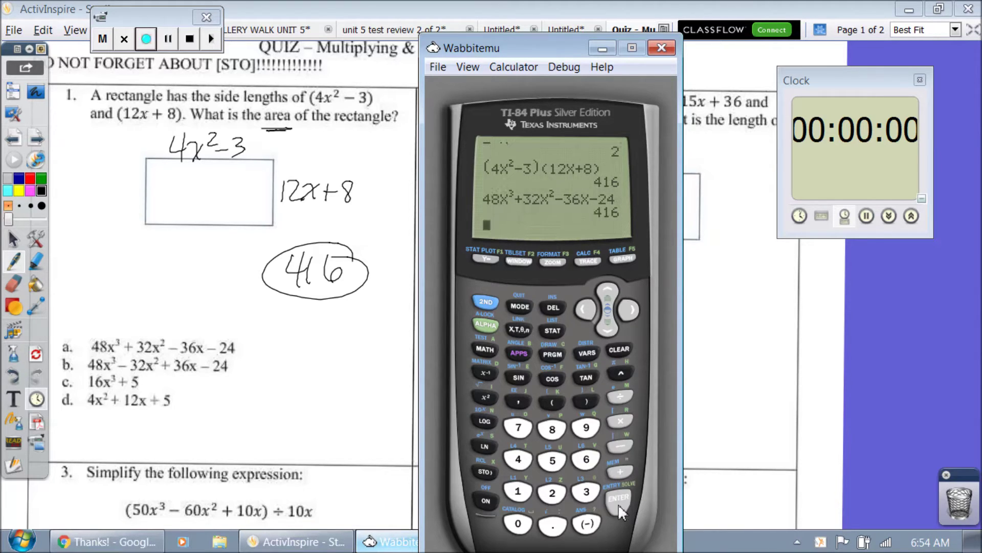
pyautogui.moveTo(258, 352)
pyautogui.mouseDown()
pyautogui.moveTo(57, 346)
pyautogui.moveTo(171, 351)
pyautogui.mouseUp()
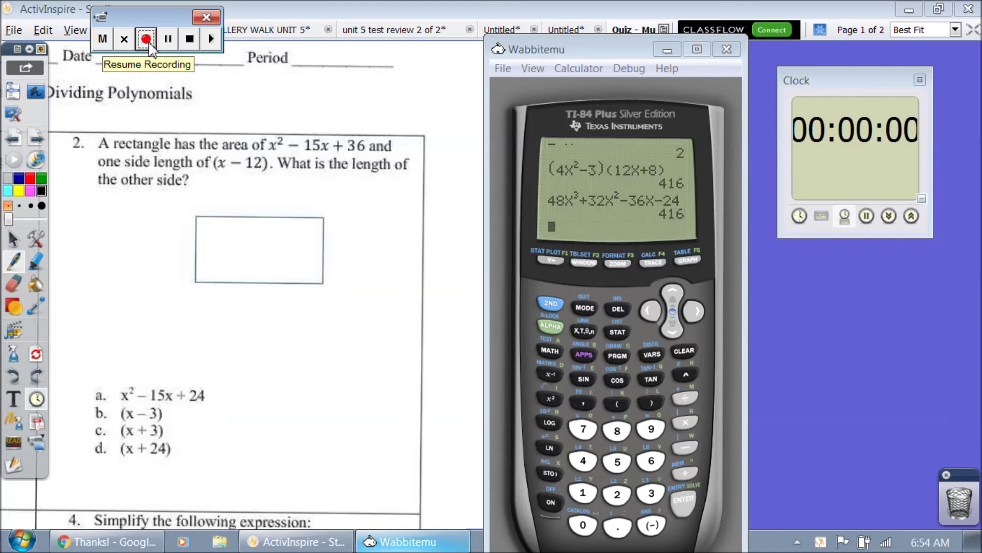
# Step: Write x²−15x+36 in the box, (x−12) above, a red arrowed question mark, and clear the calculator
pyautogui.moveTo(203, 251)
pyautogui.mouseDown()
pyautogui.moveTo(236, 235)
pyautogui.moveTo(233, 251)
pyautogui.moveTo(247, 251)
pyautogui.moveTo(249, 265)
pyautogui.moveTo(256, 253)
pyautogui.moveTo(262, 265)
pyautogui.moveTo(265, 256)
pyautogui.moveTo(278, 264)
pyautogui.moveTo(280, 276)
pyautogui.moveTo(293, 262)
pyautogui.moveTo(309, 273)
pyautogui.moveTo(285, 262)
pyautogui.mouseUp()
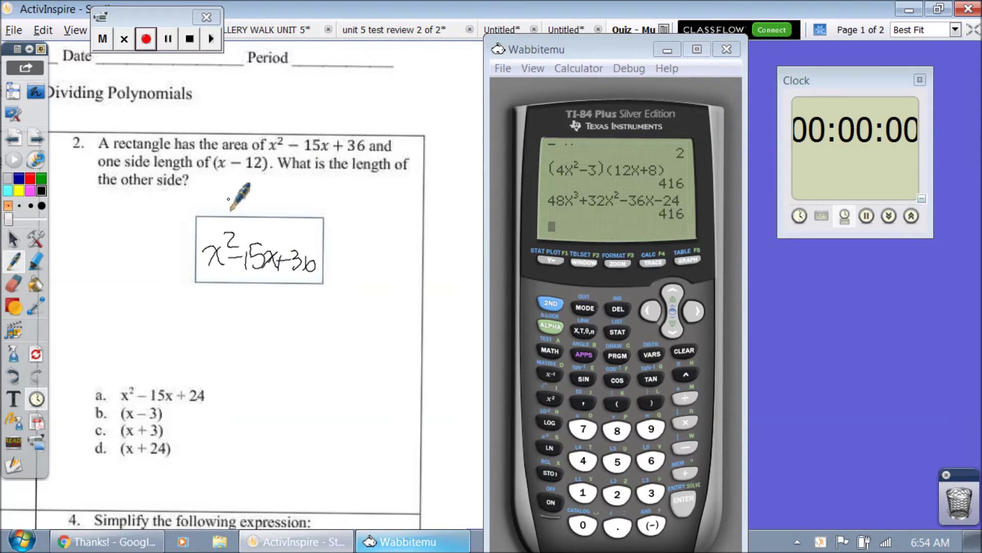
pyautogui.moveTo(225, 197)
pyautogui.mouseDown()
pyautogui.moveTo(269, 191)
pyautogui.moveTo(300, 216)
pyautogui.moveTo(194, 220)
pyautogui.mouseUp()
pyautogui.click(29, 182)
pyautogui.moveTo(341, 236); pyautogui.dragTo(347, 255)
pyautogui.click(346, 266)
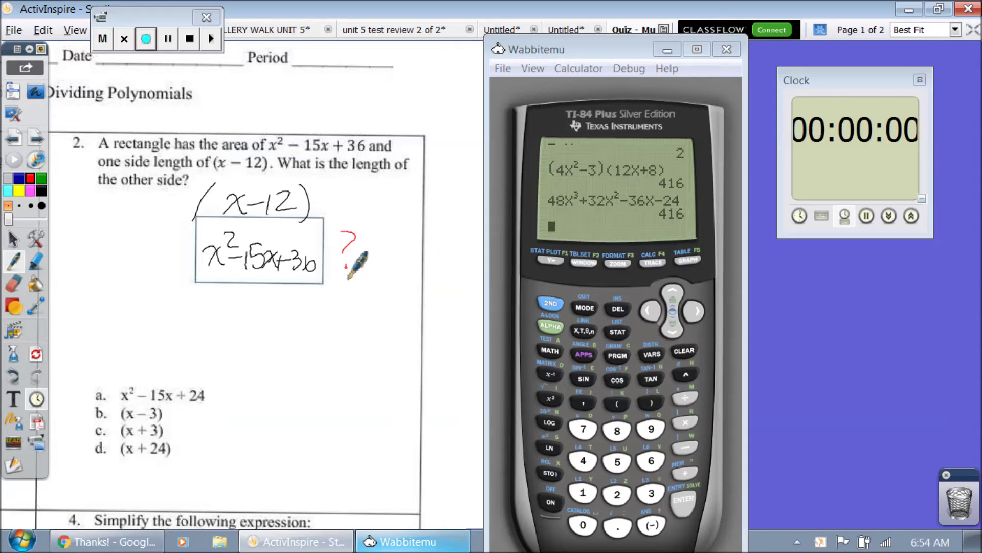
pyautogui.moveTo(429, 251)
pyautogui.mouseDown()
pyautogui.moveTo(379, 249)
pyautogui.moveTo(393, 259)
pyautogui.mouseUp()
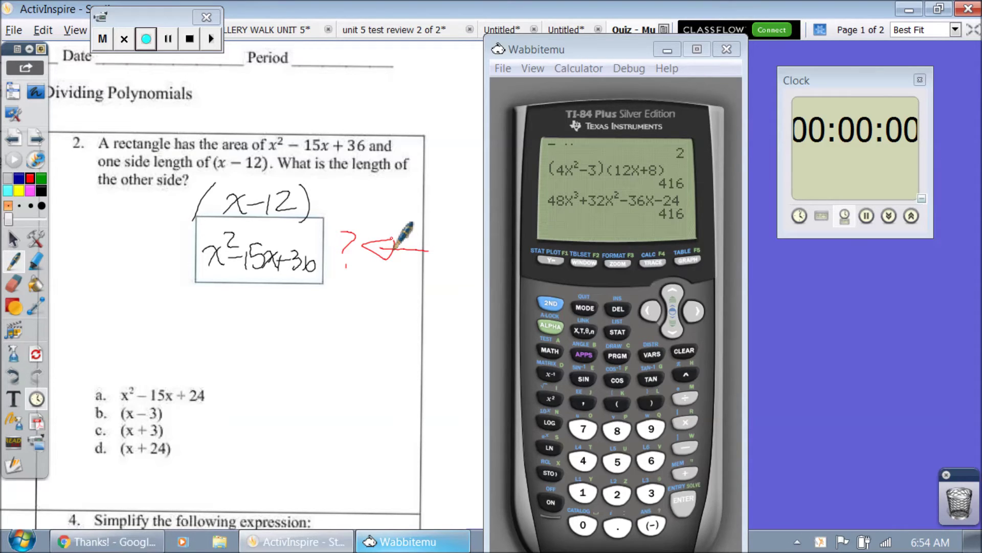
pyautogui.click(683, 352)
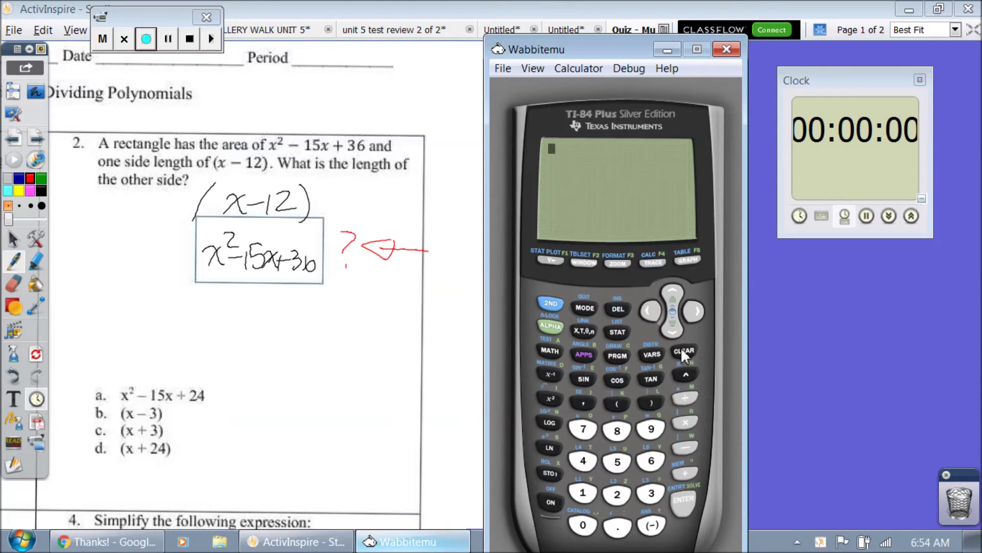
# Step: Evaluate X²−15X+36 at X=2 on the calculator
pyautogui.click(551, 404)
pyautogui.click(685, 447)
pyautogui.click(582, 492)
pyautogui.click(617, 462)
pyautogui.click(584, 331)
pyautogui.click(685, 472)
pyautogui.click(651, 493)
pyautogui.click(651, 460)
pyautogui.click(684, 499)
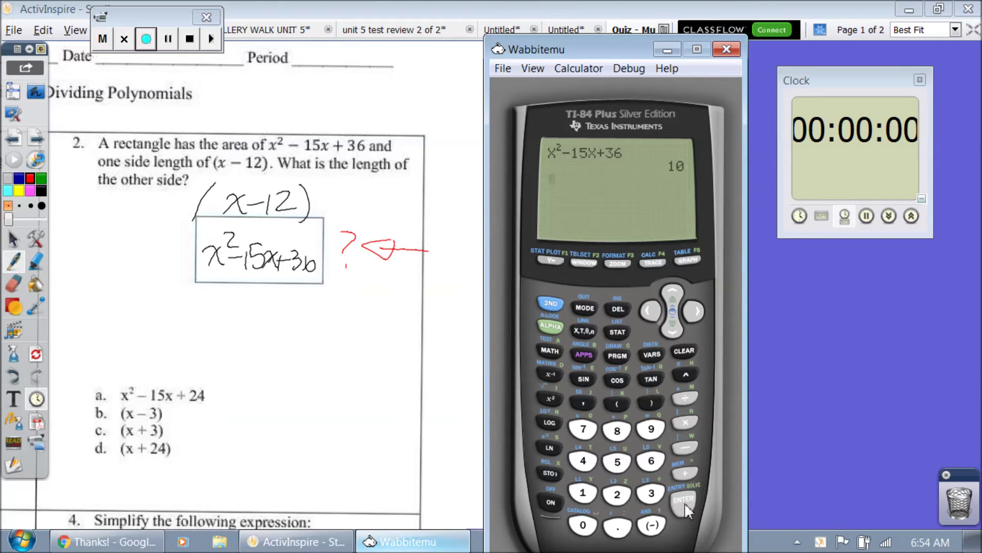
# Step: Write 10 in red, then ring the side, trinomial and question mark in yellow with an upward arrow
pyautogui.moveTo(226, 270)
pyautogui.mouseDown()
pyautogui.moveTo(237, 294)
pyautogui.moveTo(232, 271)
pyautogui.mouseUp()
pyautogui.click(18, 194)
pyautogui.moveTo(338, 190)
pyautogui.mouseDown()
pyautogui.moveTo(192, 197)
pyautogui.moveTo(297, 241)
pyautogui.moveTo(370, 209)
pyautogui.moveTo(340, 204)
pyautogui.mouseUp()
pyautogui.moveTo(360, 350)
pyautogui.mouseDown()
pyautogui.moveTo(368, 292)
pyautogui.moveTo(352, 308)
pyautogui.moveTo(389, 309)
pyautogui.moveTo(365, 296)
pyautogui.mouseUp()
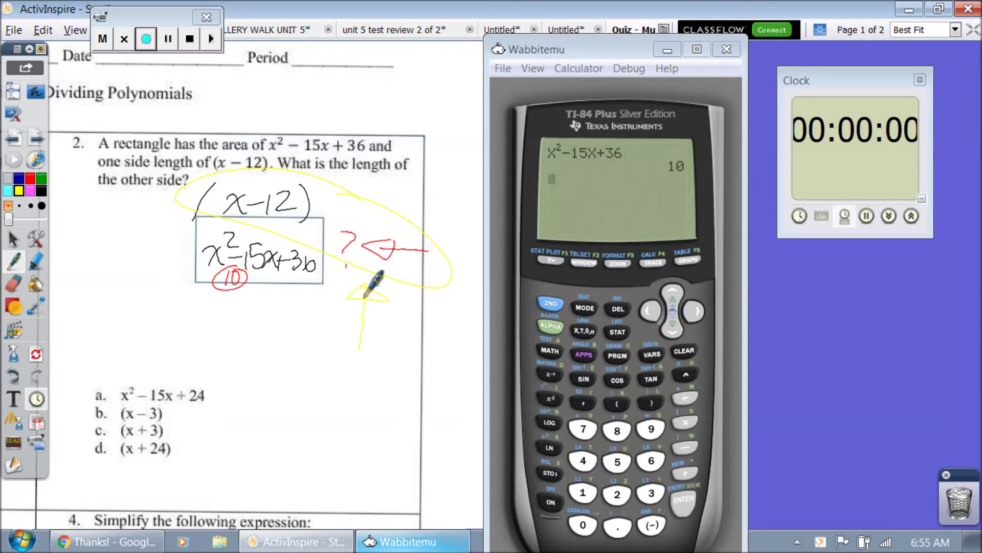
# Step: Key (X−12)( on the calculator and circle choice b, (x−3)
pyautogui.click(617, 403)
pyautogui.click(584, 331)
pyautogui.click(684, 449)
pyautogui.click(583, 494)
pyautogui.click(617, 494)
pyautogui.click(651, 404)
pyautogui.click(617, 404)
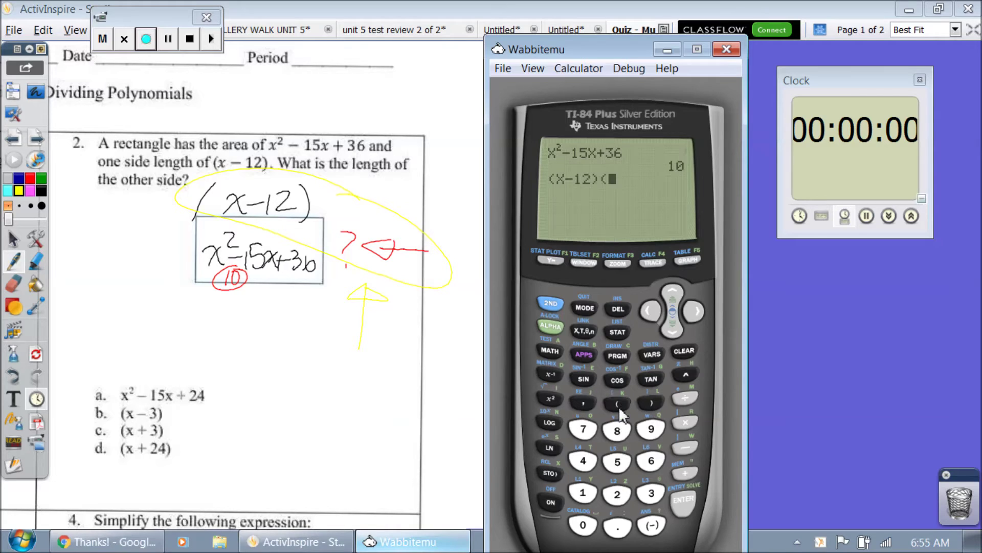
pyautogui.moveTo(154, 403)
pyautogui.mouseDown()
pyautogui.moveTo(78, 428)
pyautogui.moveTo(167, 435)
pyautogui.moveTo(151, 414)
pyautogui.mouseUp()
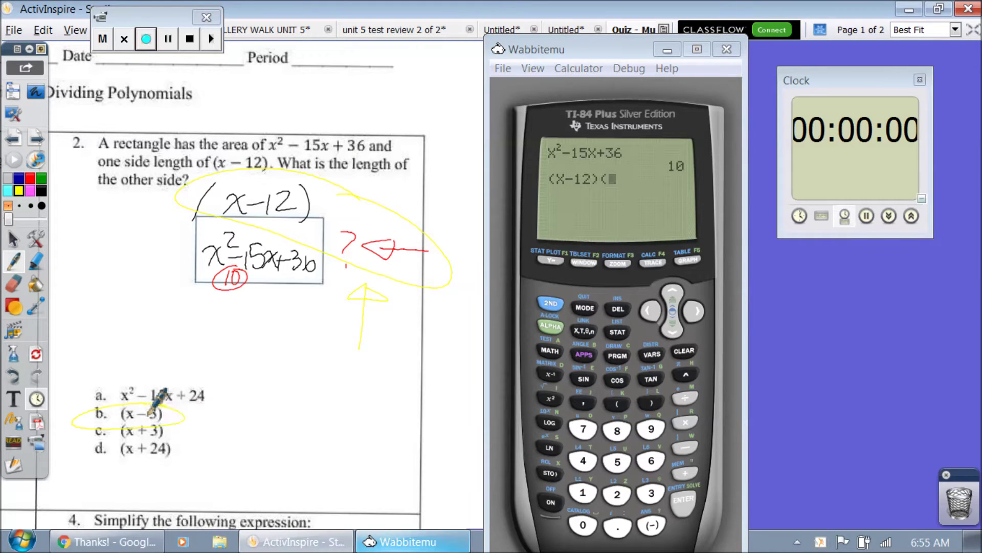
# Step: Complete (X−3), evaluate (X−12)(X−3) to 10, and tick choice b
pyautogui.click(584, 331)
pyautogui.click(685, 449)
pyautogui.click(651, 493)
pyautogui.click(651, 404)
pyautogui.click(684, 499)
pyautogui.moveTo(190, 420); pyautogui.dragTo(247, 379)
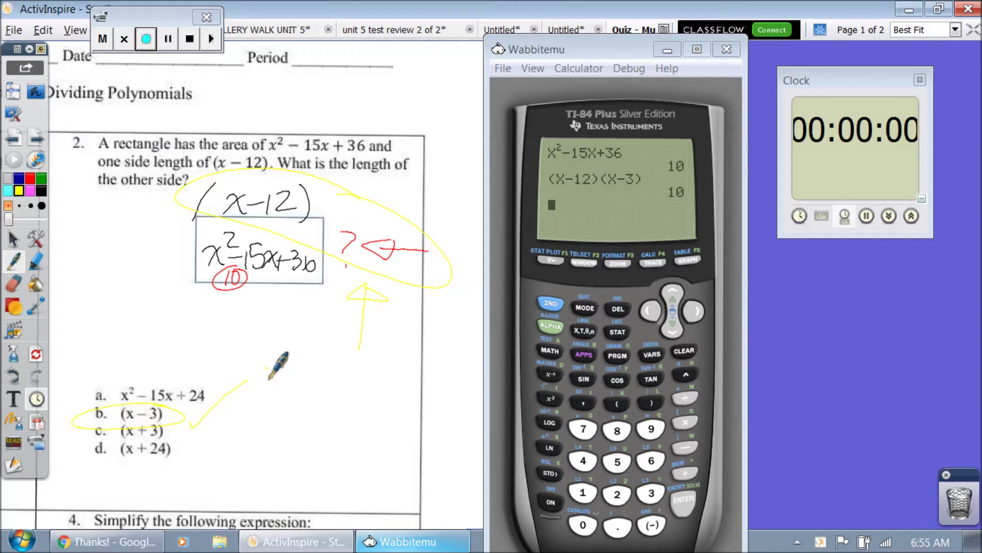
pyautogui.click(146, 39)
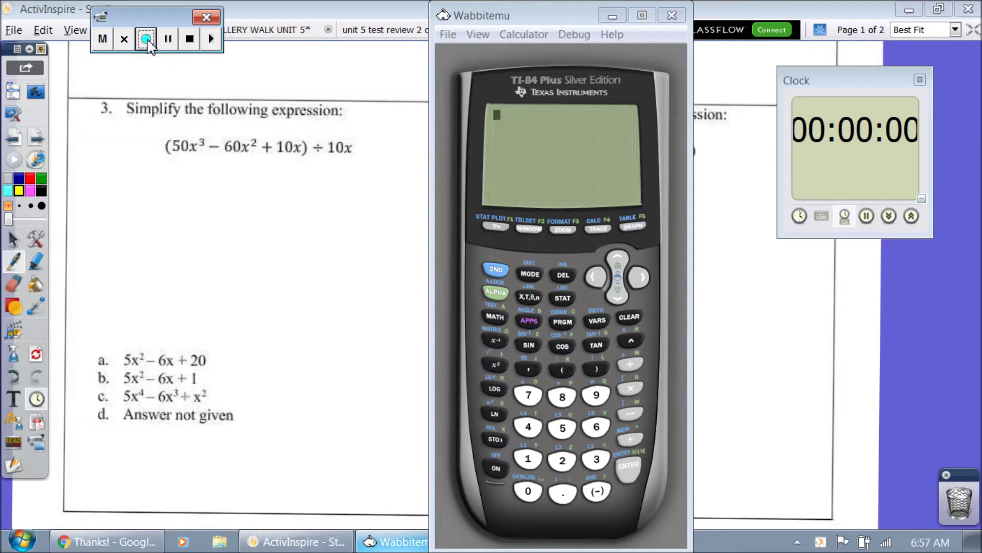
# Step: In black ink, bracket 10x and rewrite question 3 as (50x³−60x²+10x)/10x
pyautogui.click(41, 193)
pyautogui.moveTo(327, 137)
pyautogui.mouseDown()
pyautogui.moveTo(326, 156)
pyautogui.moveTo(359, 154)
pyautogui.mouseUp()
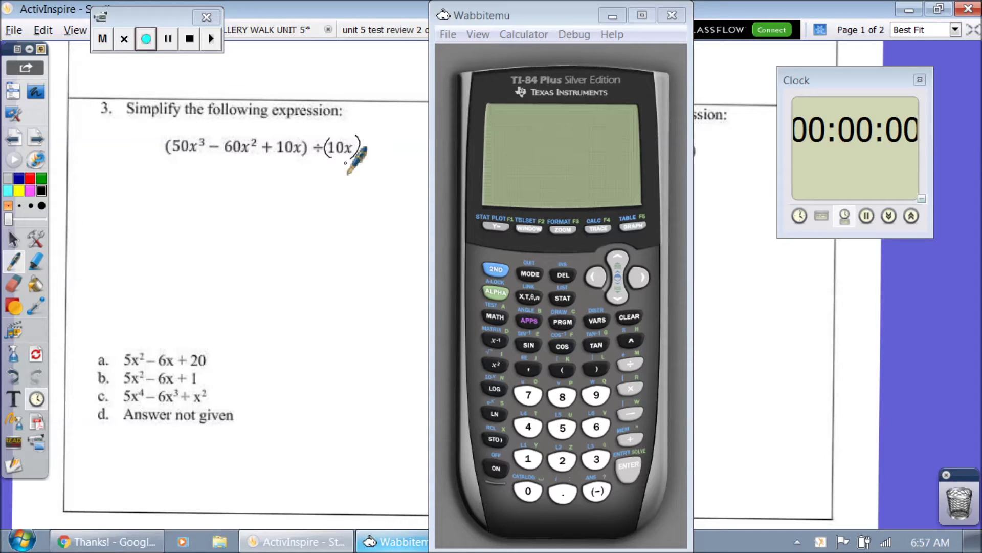
pyautogui.moveTo(136, 179)
pyautogui.mouseDown()
pyautogui.moveTo(136, 212)
pyautogui.moveTo(174, 211)
pyautogui.moveTo(176, 199)
pyautogui.moveTo(194, 215)
pyautogui.moveTo(186, 211)
pyautogui.moveTo(206, 189)
pyautogui.moveTo(200, 201)
pyautogui.moveTo(233, 212)
pyautogui.moveTo(256, 198)
pyautogui.moveTo(264, 207)
pyautogui.moveTo(265, 196)
pyautogui.moveTo(287, 217)
pyautogui.moveTo(298, 191)
pyautogui.moveTo(310, 201)
pyautogui.moveTo(308, 219)
pyautogui.moveTo(328, 204)
pyautogui.moveTo(347, 219)
pyautogui.moveTo(346, 205)
pyautogui.moveTo(367, 195)
pyautogui.mouseUp()
pyautogui.moveTo(119, 223); pyautogui.dragTo(380, 230)
pyautogui.moveTo(205, 239); pyautogui.dragTo(205, 269)
pyautogui.moveTo(235, 239); pyautogui.dragTo(266, 266)
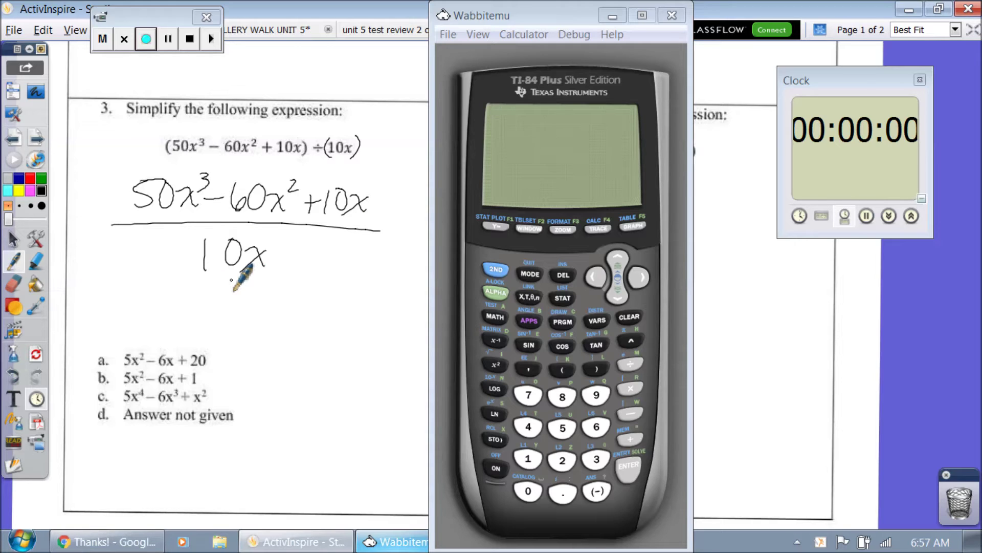
# Step: Start a stacked fraction on the calculator and enter 50X³−60 in the numerator
pyautogui.click(496, 269)
pyautogui.click(494, 227)
pyautogui.click(629, 316)
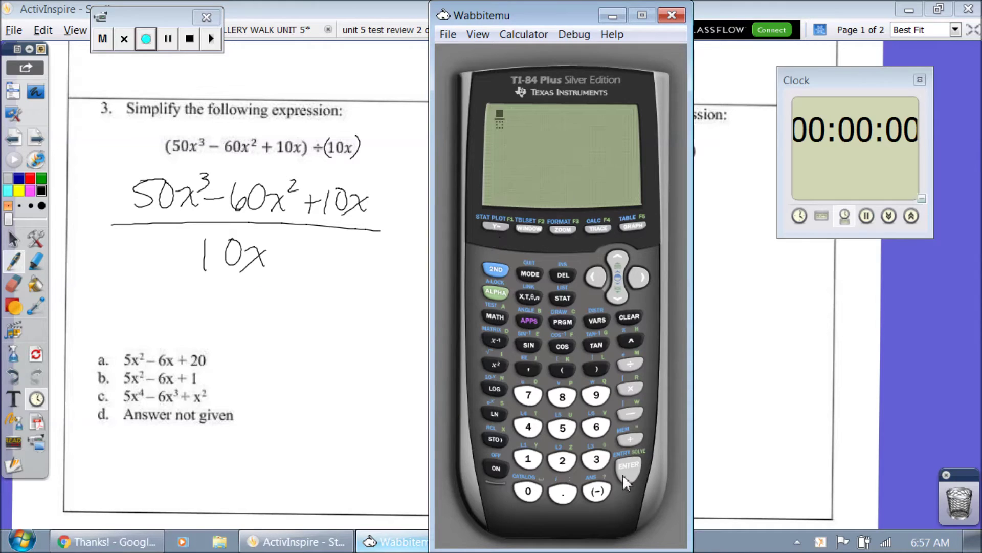
pyautogui.click(563, 428)
pyautogui.click(528, 490)
pyautogui.click(529, 296)
pyautogui.click(630, 341)
pyautogui.click(597, 459)
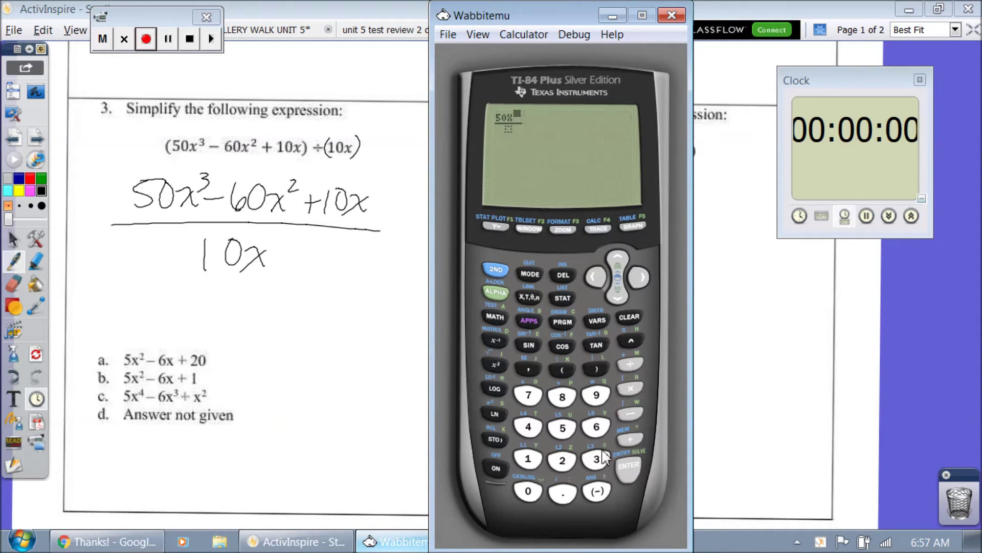
pyautogui.click(638, 277)
pyautogui.click(631, 413)
pyautogui.click(596, 426)
pyautogui.click(528, 490)
# Step: Complete the numerator with X²+10X, enter denominator 10X, and evaluate it to 9
pyautogui.click(529, 301)
pyautogui.click(497, 367)
pyautogui.click(629, 440)
pyautogui.click(528, 458)
pyautogui.click(528, 492)
pyautogui.click(529, 297)
pyautogui.click(617, 297)
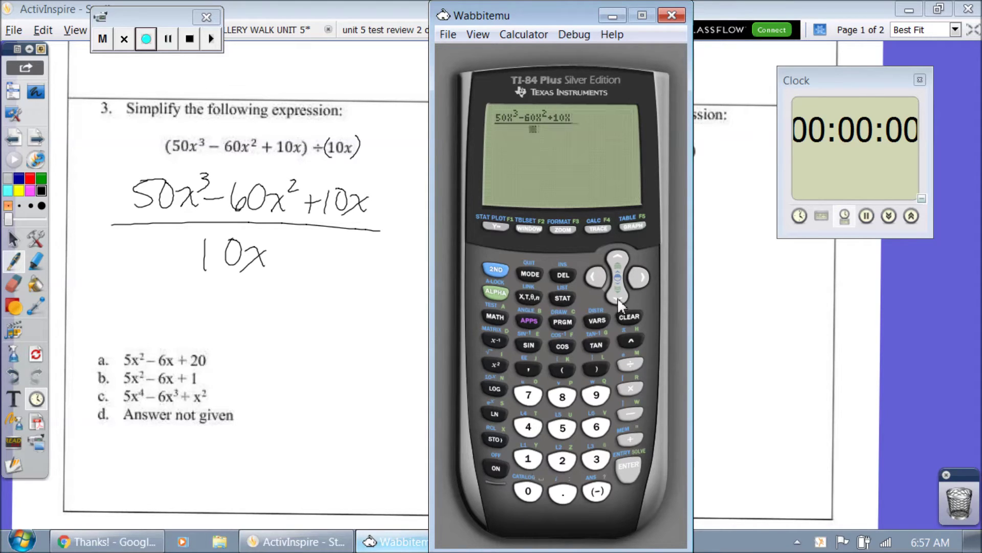
pyautogui.click(528, 459)
pyautogui.click(528, 491)
pyautogui.click(529, 299)
pyautogui.click(628, 469)
# Step: Write =9 after the fraction on the page and circle it
pyautogui.click(401, 222)
pyautogui.moveTo(384, 231); pyautogui.dragTo(396, 231)
pyautogui.moveTo(384, 238); pyautogui.dragTo(413, 249)
pyautogui.moveTo(416, 207); pyautogui.dragTo(418, 205)
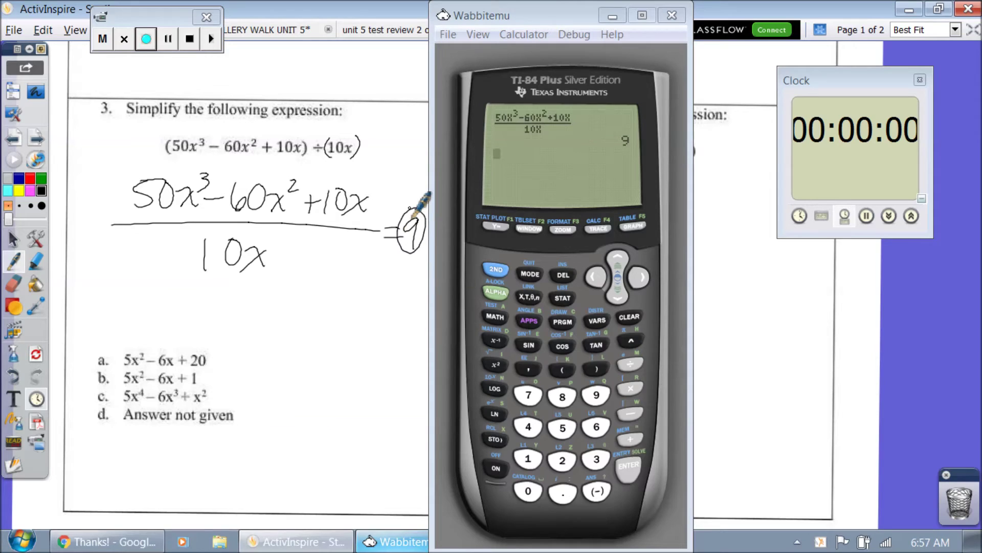
# Step: Circle choice b, confirm 5X²−6X+1 gives 9 at x=2, and tick question 3
pyautogui.moveTo(154, 370)
pyautogui.mouseDown()
pyautogui.moveTo(116, 370)
pyautogui.moveTo(96, 389)
pyautogui.moveTo(210, 386)
pyautogui.moveTo(119, 387)
pyautogui.mouseUp()
pyautogui.click(563, 427)
pyautogui.click(529, 297)
pyautogui.click(495, 365)
pyautogui.click(630, 414)
pyautogui.click(596, 426)
pyautogui.click(528, 297)
pyautogui.click(632, 440)
pyautogui.click(528, 458)
pyautogui.click(624, 467)
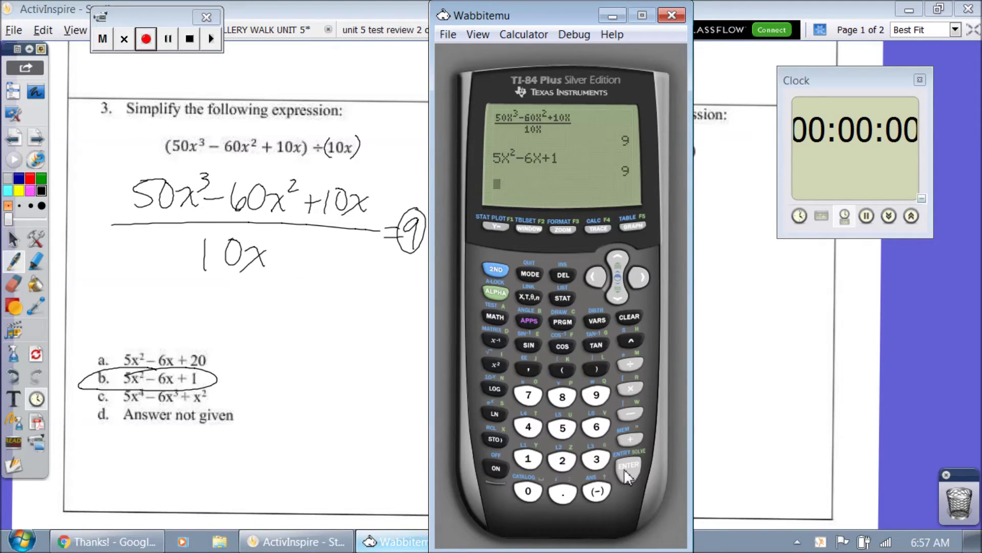
pyautogui.click(385, 97)
pyautogui.moveTo(365, 106)
pyautogui.mouseDown()
pyautogui.moveTo(354, 126)
pyautogui.moveTo(391, 75)
pyautogui.mouseUp()
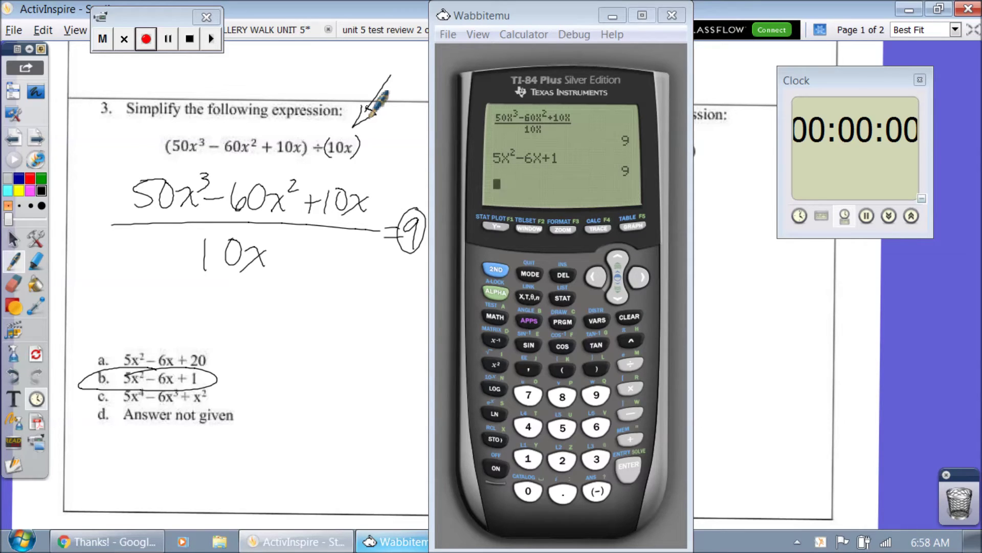
# Step: Key the numerator (50X³−60X²+10X) on one line in Wabbitemu
pyautogui.click(562, 369)
pyautogui.click(563, 428)
pyautogui.click(528, 490)
pyautogui.click(527, 299)
pyautogui.click(631, 340)
pyautogui.click(598, 459)
pyautogui.click(640, 277)
pyautogui.click(629, 413)
pyautogui.click(597, 426)
pyautogui.click(528, 491)
pyautogui.click(528, 297)
pyautogui.click(499, 367)
pyautogui.click(620, 441)
pyautogui.click(527, 458)
pyautogui.click(528, 491)
pyautogui.click(529, 297)
pyautogui.click(596, 368)
# Step: Divide by (10X) and evaluate the one-line quotient at x=2
pyautogui.click(630, 364)
pyautogui.click(563, 369)
pyautogui.click(528, 458)
pyautogui.click(528, 491)
pyautogui.click(533, 297)
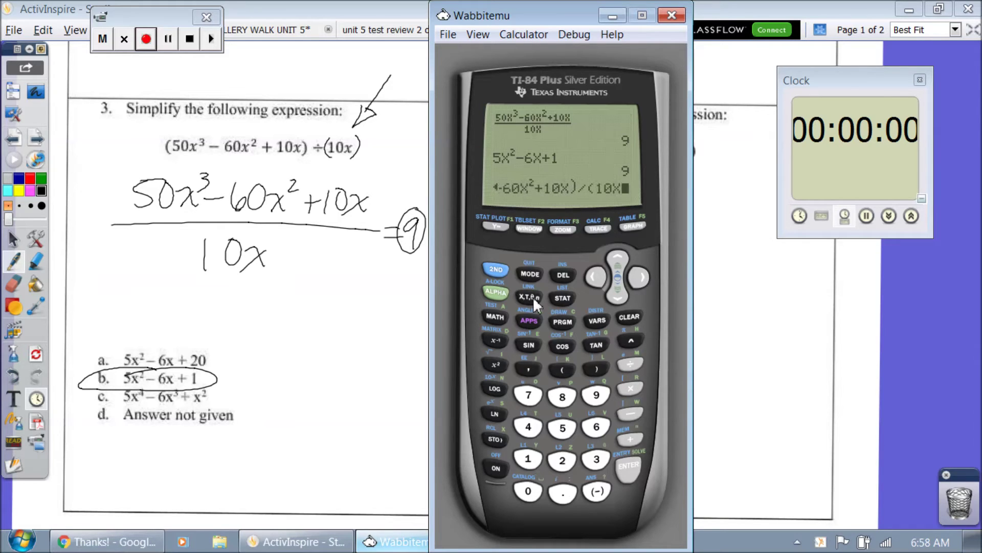
pyautogui.click(596, 368)
pyautogui.click(629, 467)
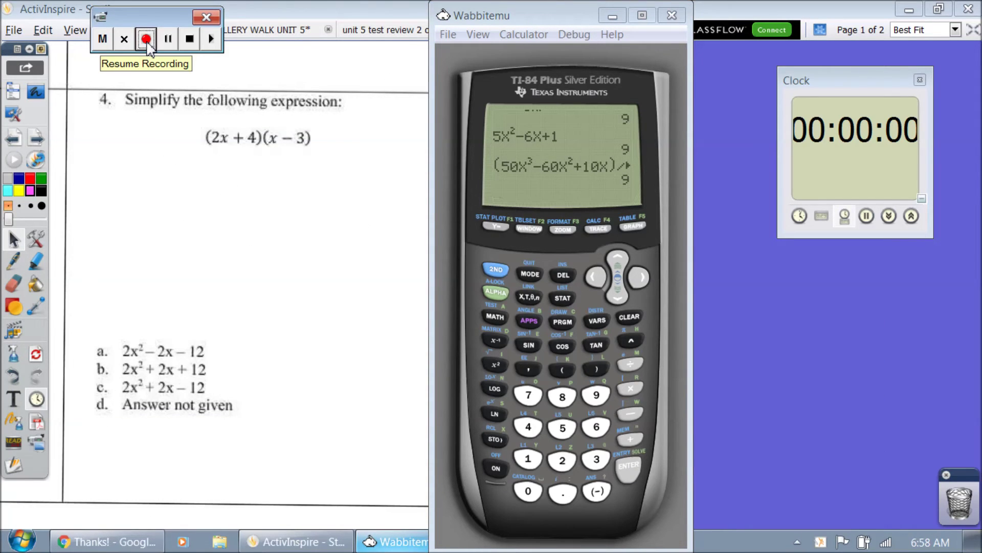
# Step: Evaluate question 4's product (2X+4)(X−3) at x=2 in Wabbitemu
pyautogui.click(562, 370)
pyautogui.click(561, 460)
pyautogui.click(529, 298)
pyautogui.click(629, 439)
pyautogui.click(528, 427)
pyautogui.click(597, 368)
pyautogui.click(562, 369)
pyautogui.click(529, 298)
pyautogui.click(630, 414)
pyautogui.click(596, 459)
pyautogui.click(596, 369)
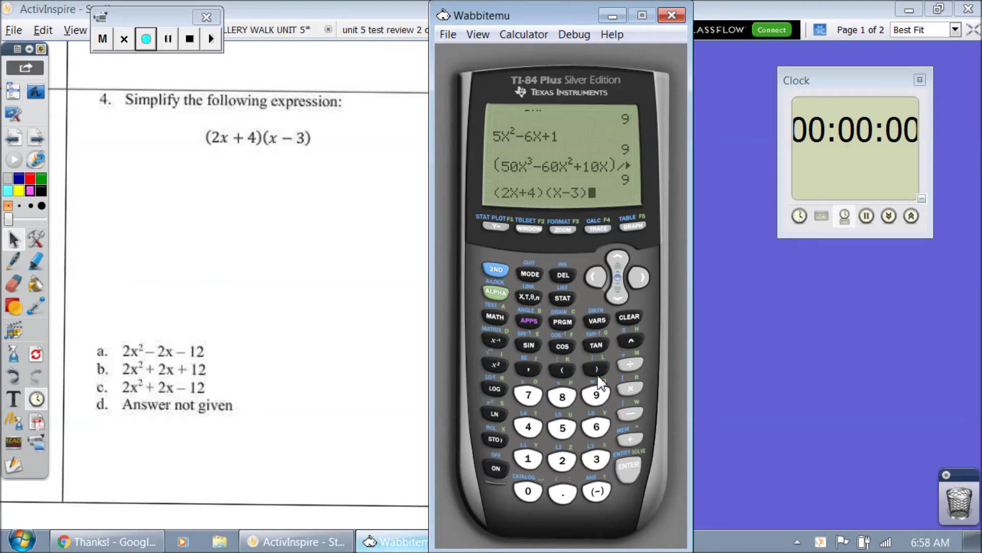
pyautogui.click(627, 471)
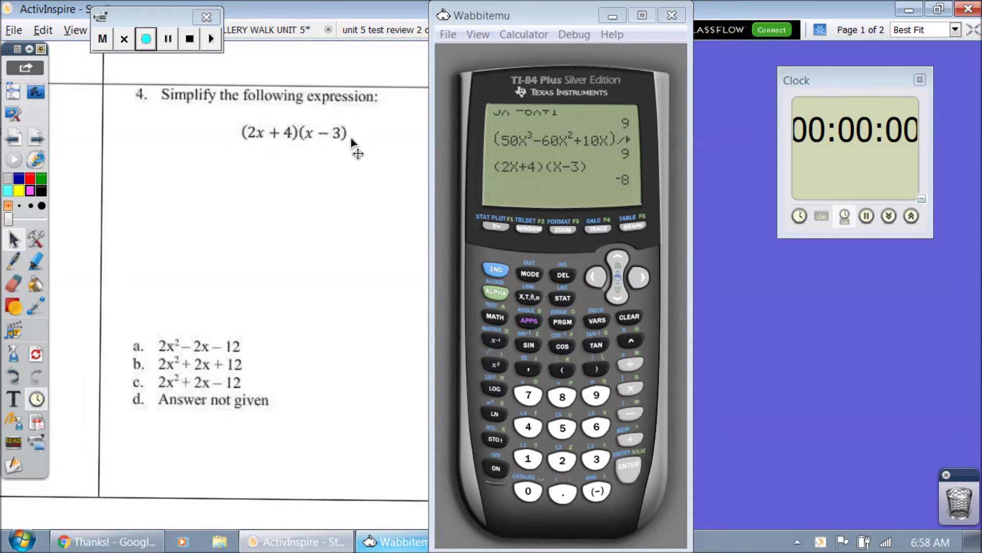
# Step: Pen '= -8' beside the product on the flipchart
pyautogui.click(13, 261)
pyautogui.moveTo(352, 128); pyautogui.dragTo(368, 134)
pyautogui.moveTo(376, 126); pyautogui.dragTo(401, 110)
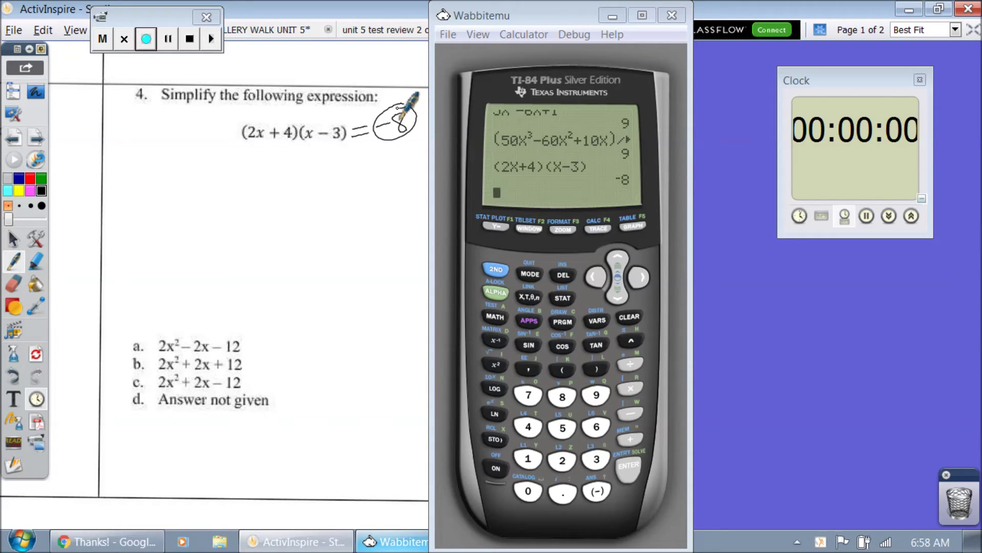
# Step: Evaluate choice a, 2X²−2X−12, at x=2 and circle answer a
pyautogui.click(562, 460)
pyautogui.click(529, 297)
pyautogui.click(496, 364)
pyautogui.click(630, 413)
pyautogui.click(562, 460)
pyautogui.click(529, 297)
pyautogui.click(631, 413)
pyautogui.click(528, 458)
pyautogui.click(562, 460)
pyautogui.click(631, 469)
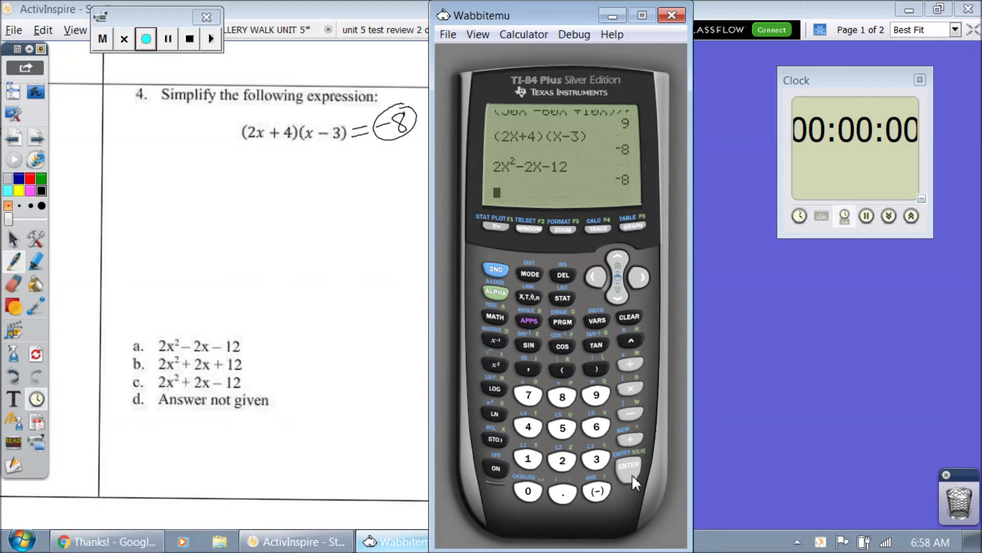
pyautogui.moveTo(243, 333)
pyautogui.mouseDown()
pyautogui.moveTo(138, 327)
pyautogui.moveTo(262, 348)
pyautogui.moveTo(149, 340)
pyautogui.mouseUp()
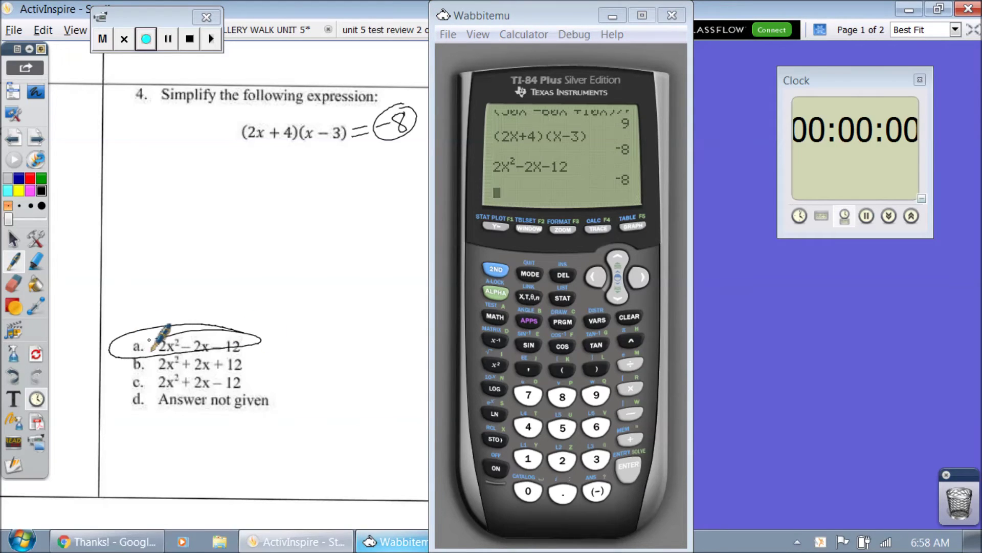
pyautogui.click(168, 39)
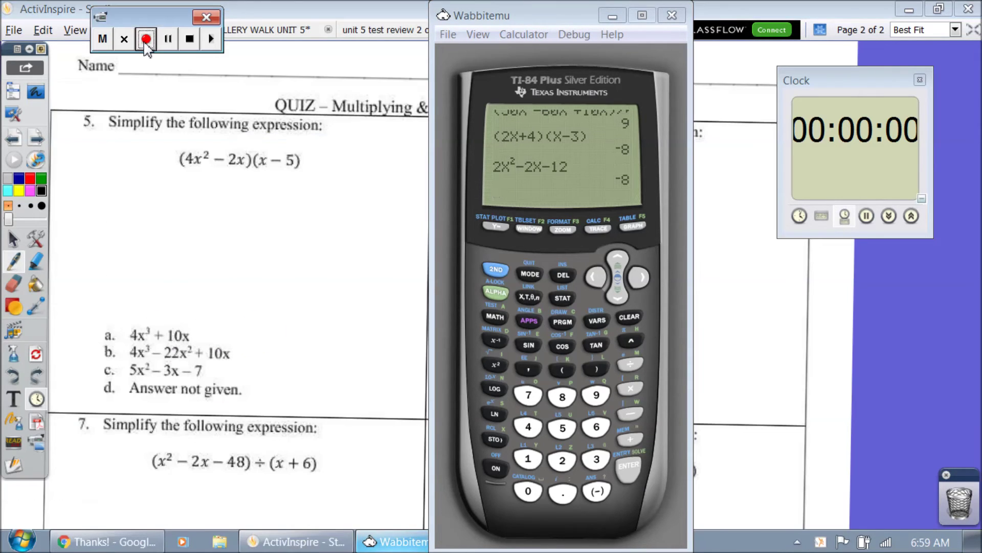
# Step: Clear the calculator and evaluate (4X²−2X)(X−5) at x=2
pyautogui.click(630, 317)
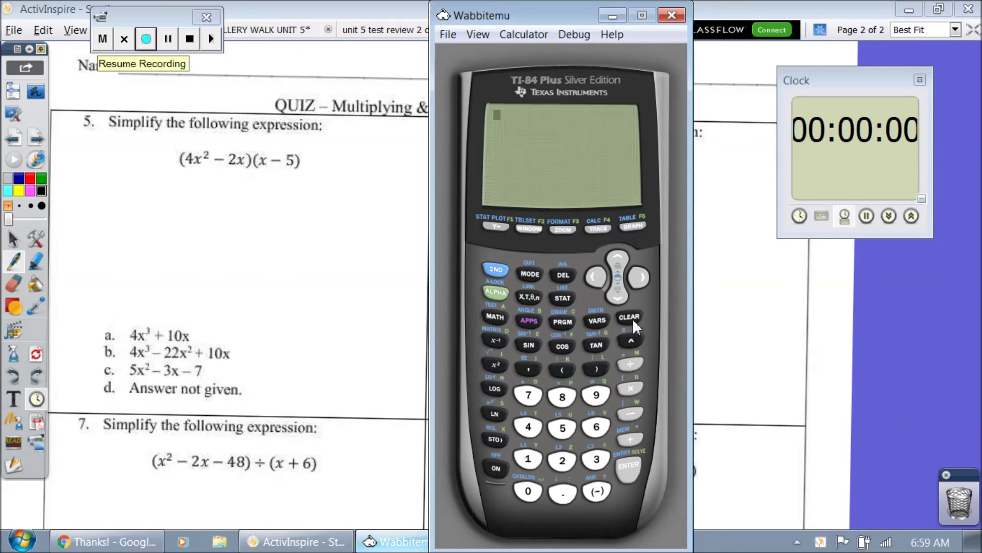
pyautogui.click(561, 368)
pyautogui.click(528, 426)
pyautogui.click(529, 297)
pyautogui.click(495, 364)
pyautogui.click(628, 413)
pyautogui.click(563, 459)
pyautogui.click(529, 298)
pyautogui.click(596, 368)
pyautogui.click(562, 369)
pyautogui.click(530, 297)
pyautogui.click(630, 414)
pyautogui.click(563, 427)
pyautogui.click(597, 368)
pyautogui.click(630, 464)
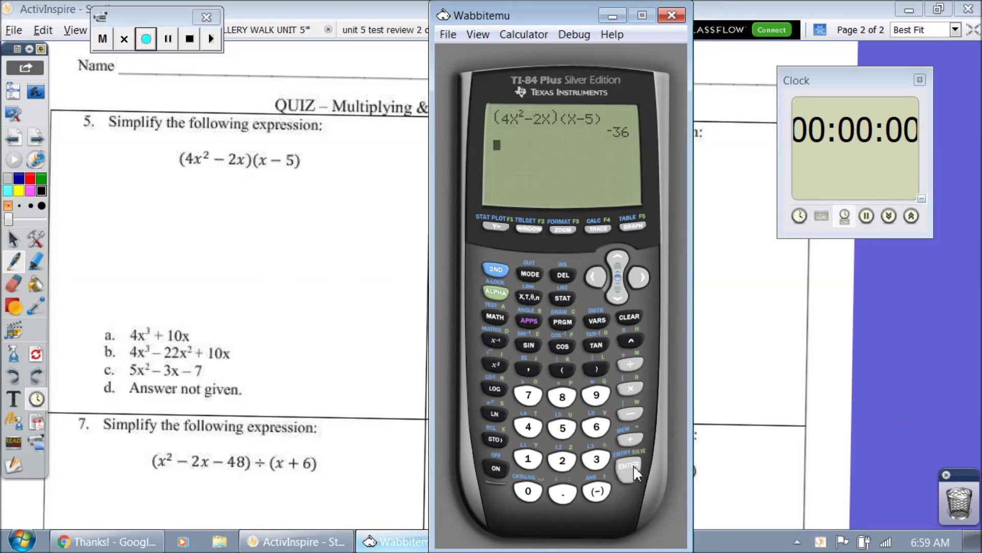
# Step: Write '= -36' beside question 5 and circle the result
pyautogui.moveTo(309, 161); pyautogui.dragTo(327, 162)
pyautogui.moveTo(334, 162); pyautogui.dragTo(381, 161)
pyautogui.moveTo(353, 132)
pyautogui.mouseDown()
pyautogui.moveTo(394, 164)
pyautogui.moveTo(341, 149)
pyautogui.mouseUp()
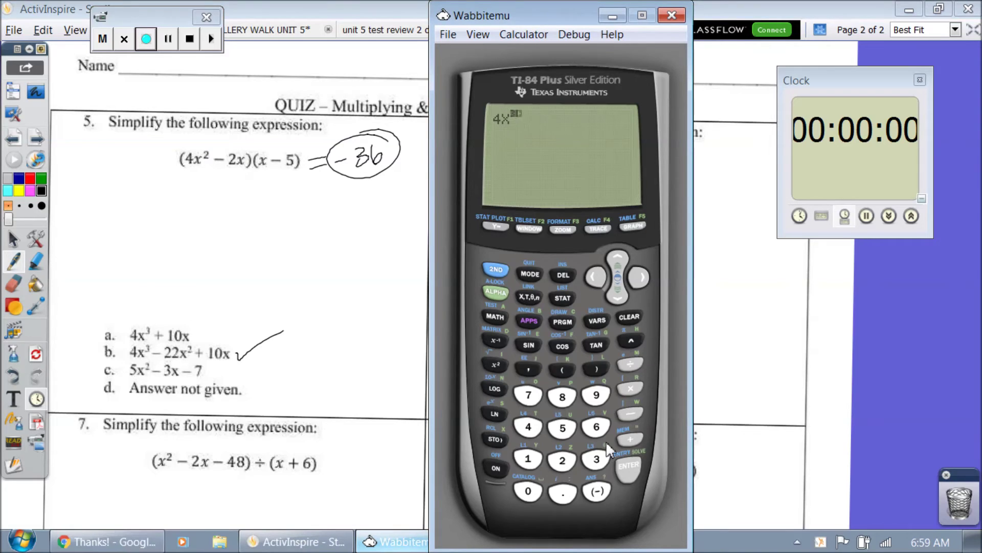
# Step: Evaluate choice b, 4X³−22X²+10X, at x=2 and circle answer b
pyautogui.click(601, 449)
pyautogui.click(634, 275)
pyautogui.click(632, 412)
pyautogui.doubleClick(568, 461)
pyautogui.click(532, 296)
pyautogui.click(495, 363)
pyautogui.click(631, 439)
pyautogui.click(528, 458)
pyautogui.click(528, 491)
pyautogui.click(530, 300)
pyautogui.click(630, 465)
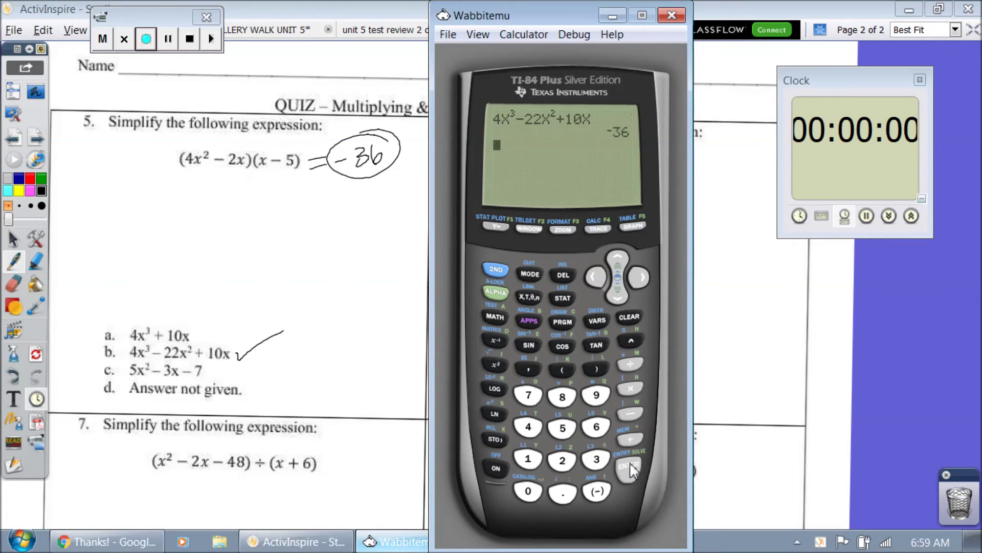
pyautogui.moveTo(154, 339)
pyautogui.mouseDown()
pyautogui.moveTo(96, 351)
pyautogui.moveTo(264, 373)
pyautogui.moveTo(157, 340)
pyautogui.mouseUp()
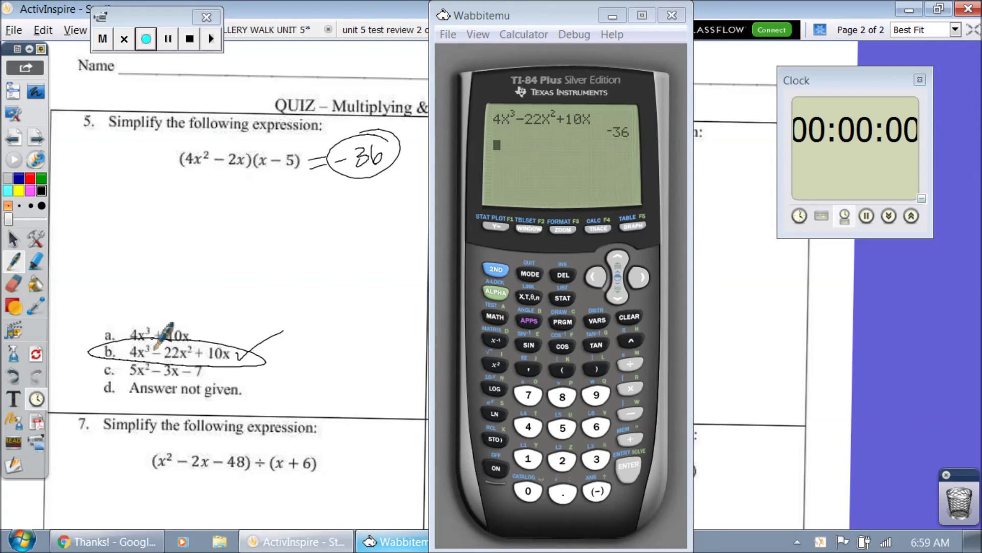
pyautogui.hscroll(5, 163, 335)
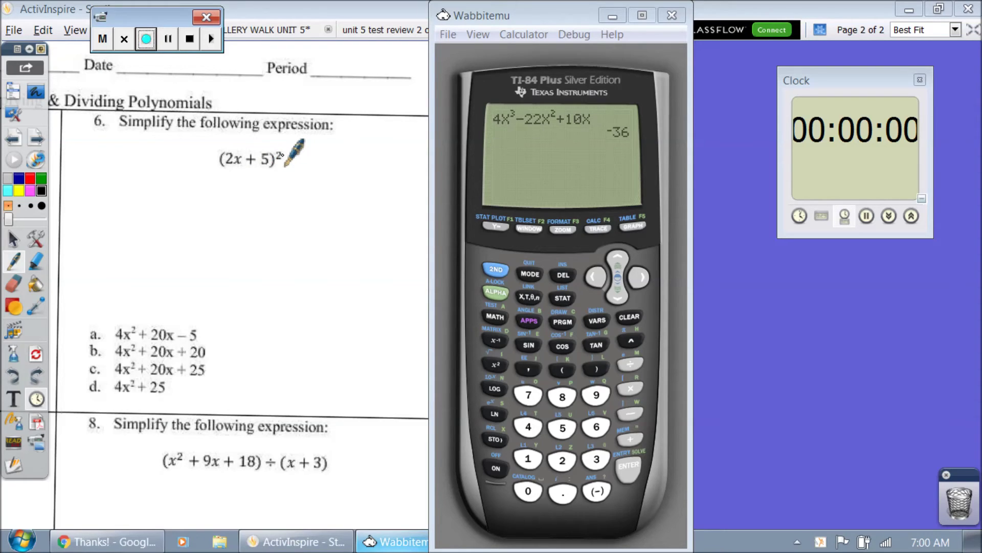
# Step: Evaluate question 6's expression (2X+5)² at x=2 on the calculator
pyautogui.click(562, 369)
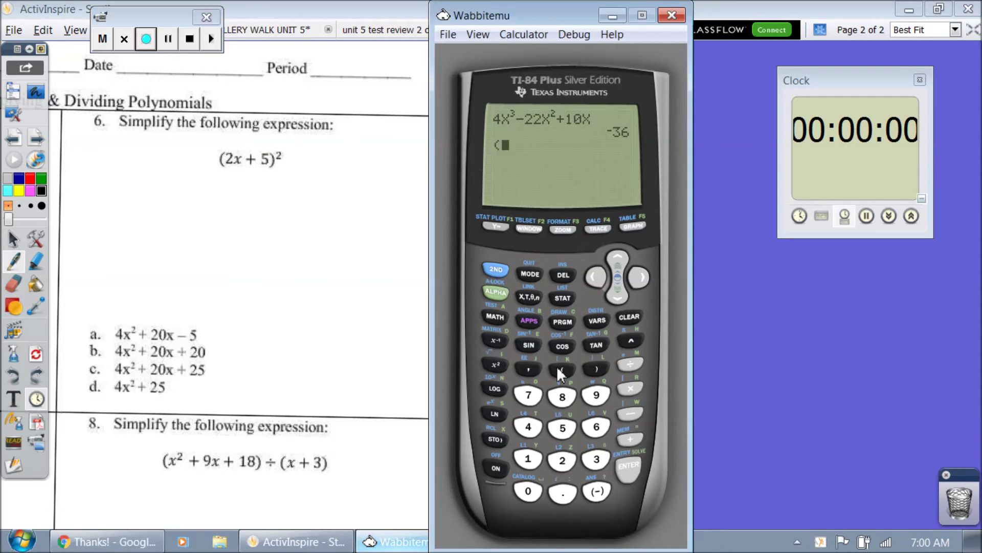
pyautogui.click(562, 459)
pyautogui.click(529, 297)
pyautogui.click(630, 438)
pyautogui.click(562, 428)
pyautogui.click(596, 366)
pyautogui.click(496, 365)
pyautogui.click(628, 467)
# Step: Pen a circled '= 81' beside question 6 and tick answer c
pyautogui.moveTo(297, 156); pyautogui.dragTo(321, 154)
pyautogui.moveTo(300, 166)
pyautogui.mouseDown()
pyautogui.moveTo(348, 149)
pyautogui.moveTo(357, 167)
pyautogui.mouseUp()
pyautogui.moveTo(361, 138); pyautogui.dragTo(369, 145)
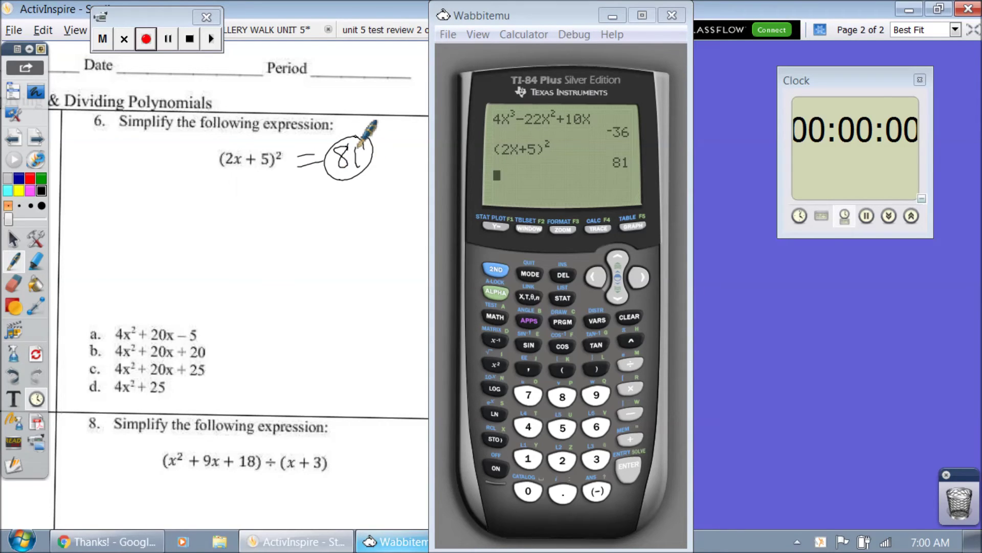
pyautogui.moveTo(207, 369); pyautogui.dragTo(241, 356)
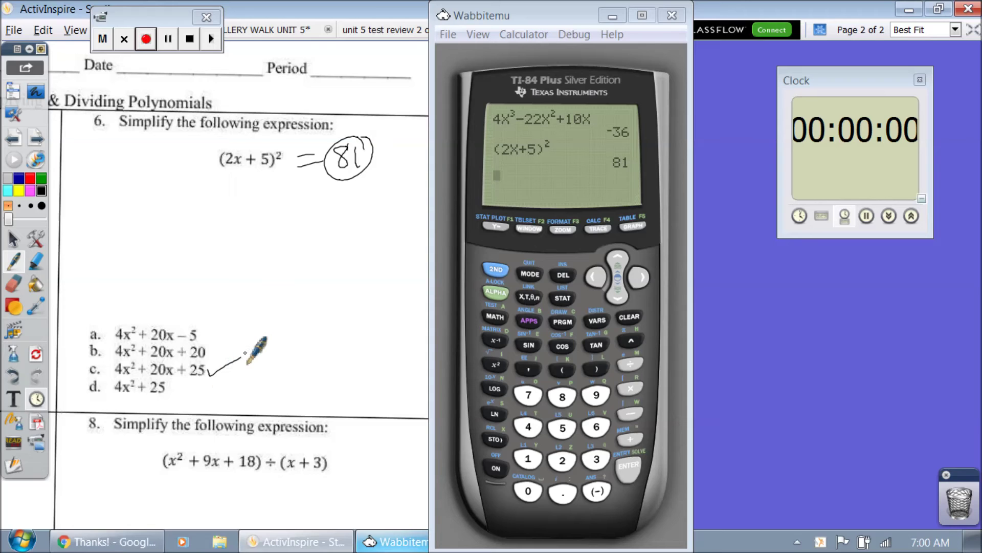
# Step: Evaluate choice c, 4X²+20X+25, at x=2 and circle answer c
pyautogui.click(528, 426)
pyautogui.click(533, 299)
pyautogui.click(501, 365)
pyautogui.click(629, 438)
pyautogui.click(562, 460)
pyautogui.click(528, 491)
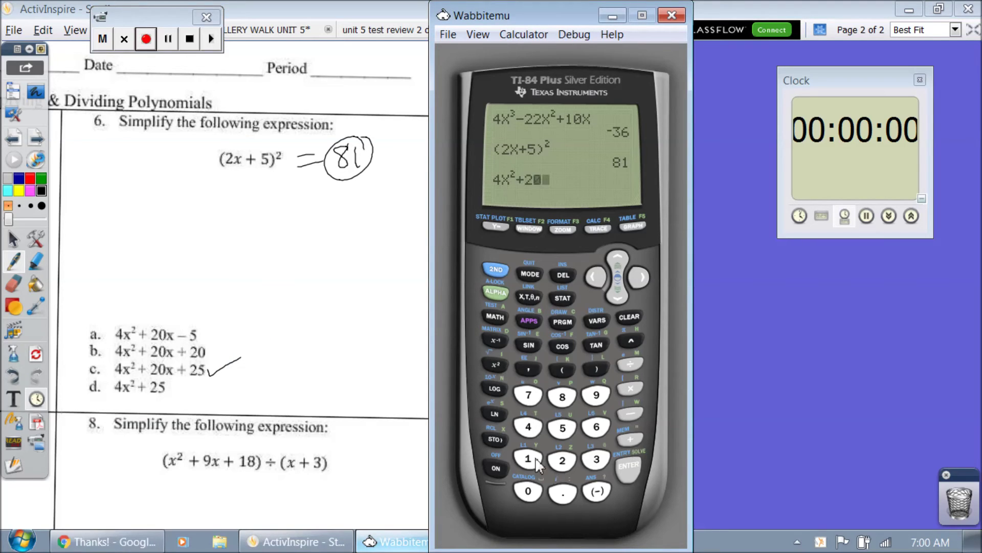
pyautogui.click(530, 295)
pyautogui.click(629, 439)
pyautogui.click(563, 460)
pyautogui.click(563, 427)
pyautogui.click(630, 470)
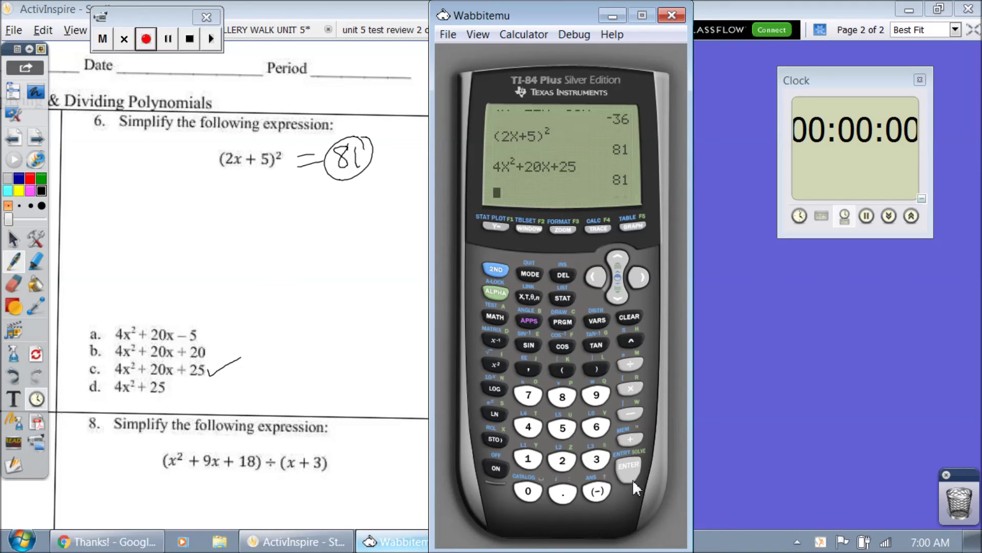
pyautogui.moveTo(148, 360)
pyautogui.mouseDown()
pyautogui.moveTo(94, 376)
pyautogui.moveTo(213, 392)
pyautogui.moveTo(191, 360)
pyautogui.moveTo(141, 360)
pyautogui.mouseUp()
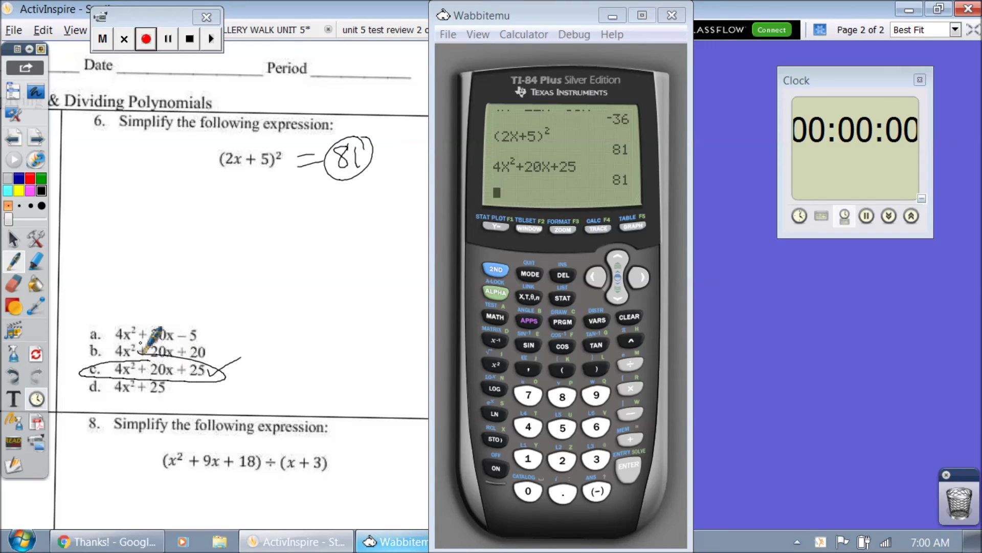
# Step: Handwrite (2x+5)(2x+5) below question 6 with FOIL arcs linking the terms
pyautogui.moveTo(109, 190)
pyautogui.mouseDown()
pyautogui.moveTo(127, 230)
pyautogui.moveTo(156, 231)
pyautogui.mouseUp()
pyautogui.moveTo(156, 212)
pyautogui.mouseDown()
pyautogui.moveTo(145, 234)
pyautogui.moveTo(183, 220)
pyautogui.mouseUp()
pyautogui.moveTo(166, 212)
pyautogui.mouseDown()
pyautogui.moveTo(144, 234)
pyautogui.moveTo(166, 233)
pyautogui.mouseUp()
pyautogui.moveTo(189, 198); pyautogui.dragTo(184, 232)
pyautogui.moveTo(190, 197)
pyautogui.mouseDown()
pyautogui.moveTo(202, 196)
pyautogui.moveTo(208, 242)
pyautogui.mouseUp()
pyautogui.moveTo(236, 204)
pyautogui.mouseDown()
pyautogui.moveTo(233, 244)
pyautogui.moveTo(260, 232)
pyautogui.mouseUp()
pyautogui.moveTo(266, 216)
pyautogui.mouseDown()
pyautogui.moveTo(280, 219)
pyautogui.moveTo(283, 234)
pyautogui.mouseUp()
pyautogui.moveTo(284, 214)
pyautogui.mouseDown()
pyautogui.moveTo(270, 235)
pyautogui.moveTo(308, 218)
pyautogui.mouseUp()
pyautogui.moveTo(299, 209); pyautogui.dragTo(296, 235)
pyautogui.moveTo(327, 205)
pyautogui.mouseDown()
pyautogui.moveTo(342, 233)
pyautogui.moveTo(344, 202)
pyautogui.mouseUp()
pyautogui.moveTo(345, 189); pyautogui.dragTo(353, 240)
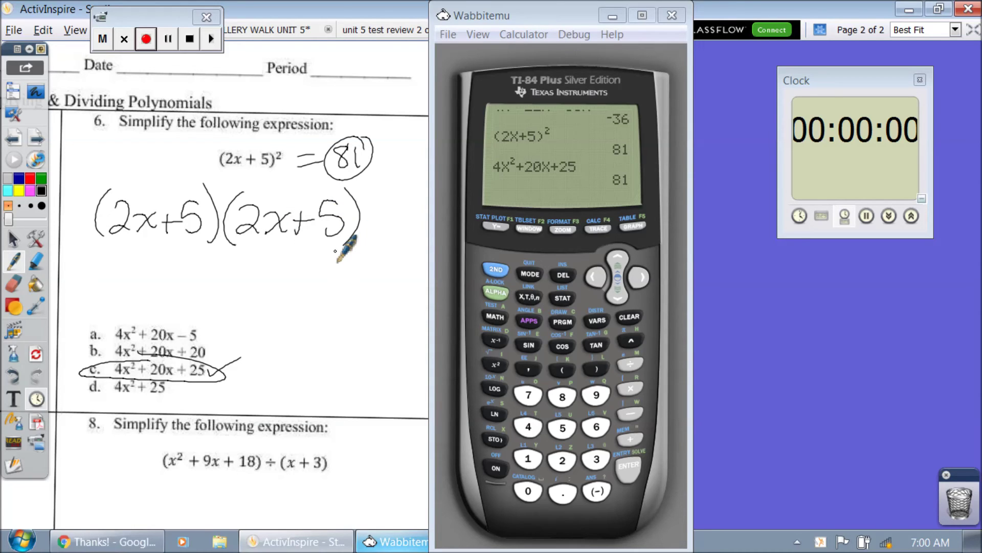
pyautogui.moveTo(136, 200)
pyautogui.mouseDown()
pyautogui.moveTo(248, 204)
pyautogui.moveTo(248, 178)
pyautogui.moveTo(322, 199)
pyautogui.mouseUp()
pyautogui.moveTo(164, 204)
pyautogui.mouseDown()
pyautogui.moveTo(238, 233)
pyautogui.moveTo(220, 272)
pyautogui.moveTo(317, 236)
pyautogui.mouseUp()
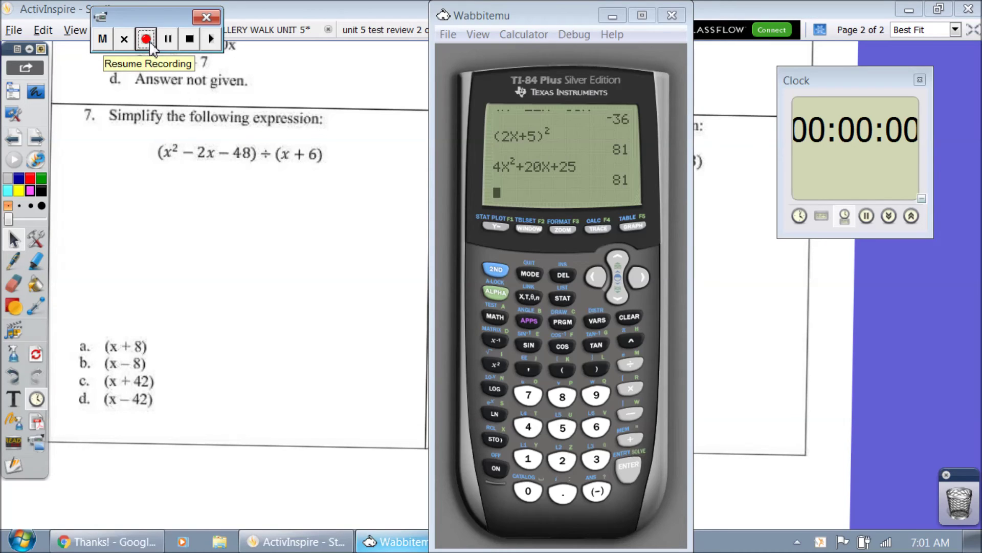
# Step: In Wabbitemu, key question 7's dividend (X²−2X−48)
pyautogui.click(146, 39)
pyautogui.click(561, 371)
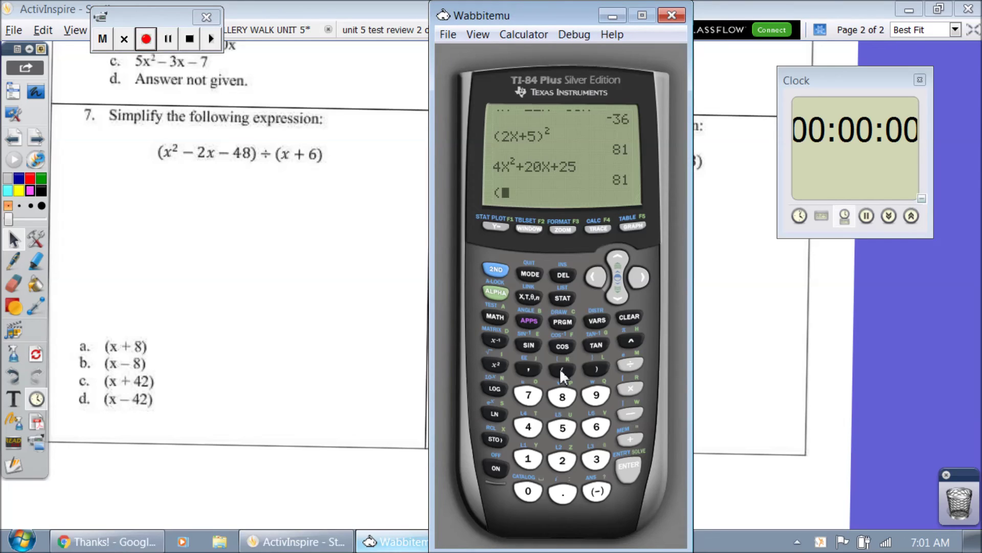
pyautogui.click(498, 364)
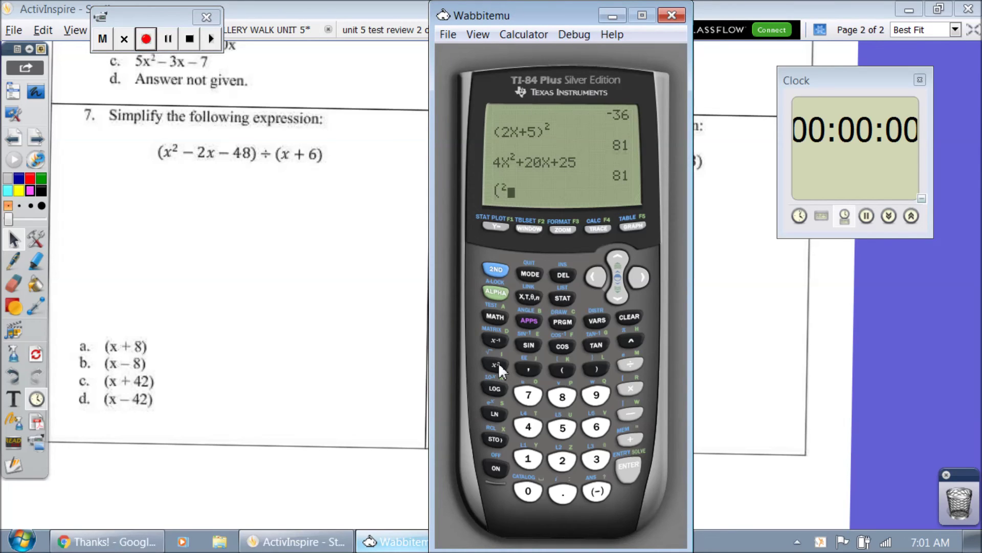
pyautogui.click(529, 296)
pyautogui.click(496, 365)
pyautogui.click(631, 412)
pyautogui.click(562, 455)
pyautogui.click(527, 297)
pyautogui.click(624, 411)
pyautogui.click(528, 427)
pyautogui.click(562, 397)
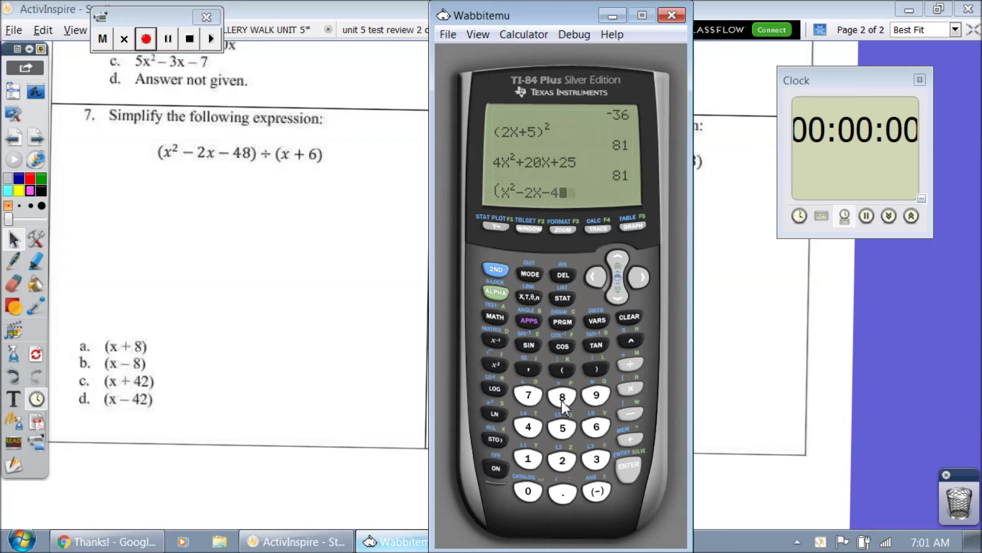
# Step: Fix the misplaced division sign, divide by (X+6), and evaluate to get −6
pyautogui.click(630, 364)
pyautogui.click(561, 369)
pyautogui.click(595, 277)
pyautogui.click(596, 274)
pyautogui.click(604, 363)
pyautogui.click(627, 364)
pyautogui.click(557, 367)
pyautogui.click(529, 297)
pyautogui.click(629, 438)
pyautogui.click(596, 427)
pyautogui.click(597, 368)
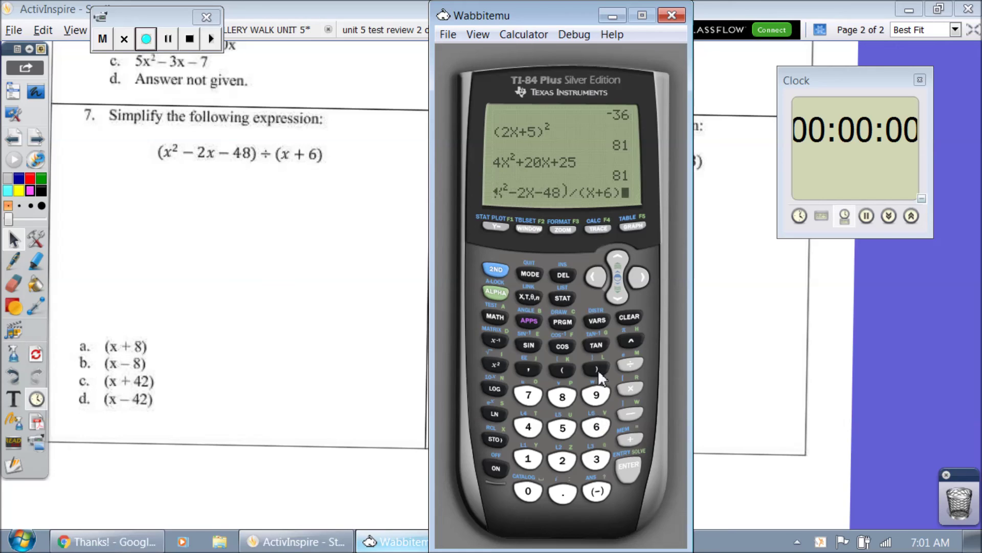
pyautogui.click(625, 466)
# Step: Pen a circled '= −6' beside question 7 and tick answer b (x − 8)
pyautogui.click(13, 261)
pyautogui.moveTo(339, 152); pyautogui.dragTo(360, 158)
pyautogui.moveTo(369, 149)
pyautogui.mouseDown()
pyautogui.moveTo(389, 156)
pyautogui.moveTo(393, 127)
pyautogui.moveTo(394, 170)
pyautogui.moveTo(391, 136)
pyautogui.mouseUp()
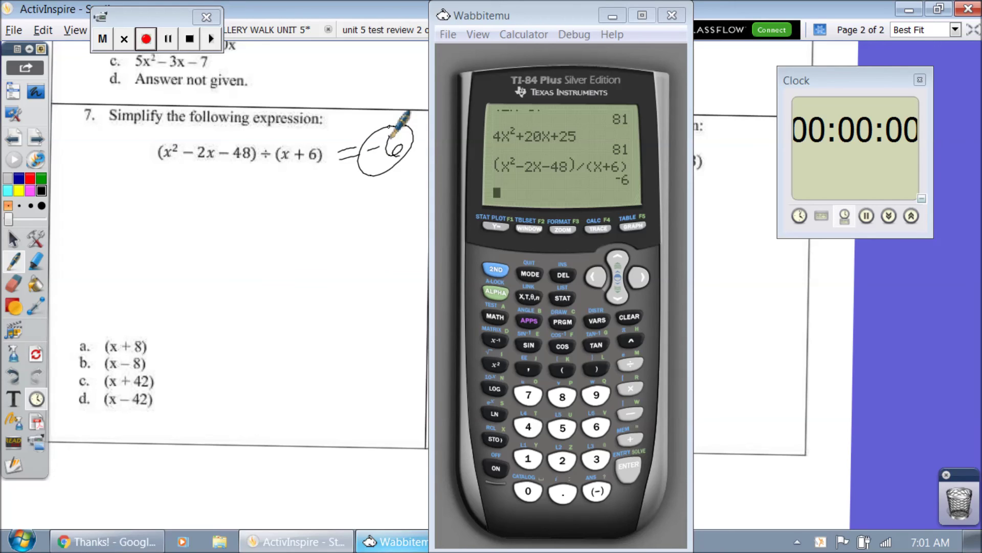
pyautogui.moveTo(148, 361); pyautogui.dragTo(197, 332)
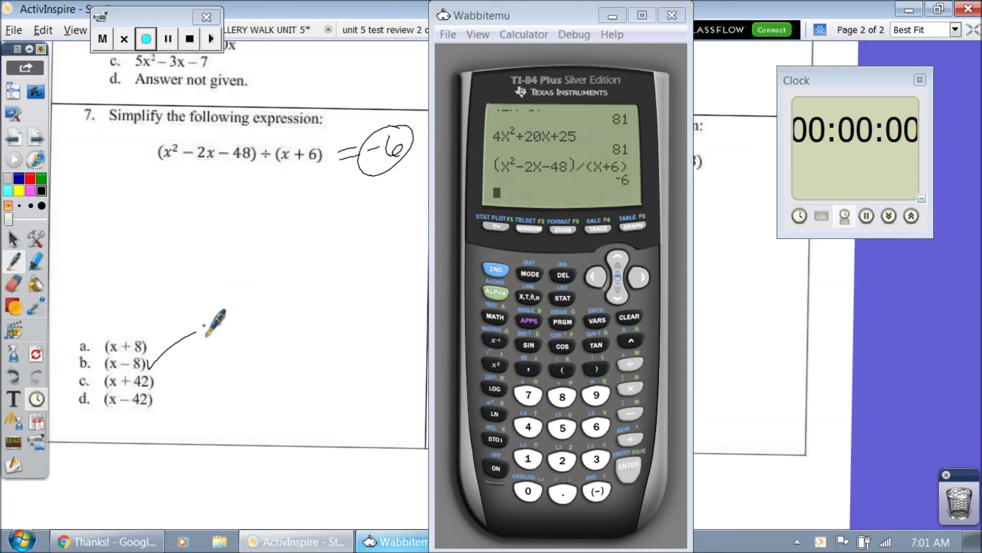
# Step: Evaluate (X−8) to confirm −6, circle answer b, and advance to question 8
pyautogui.click(562, 368)
pyautogui.click(529, 297)
pyautogui.click(630, 414)
pyautogui.click(562, 396)
pyautogui.click(596, 369)
pyautogui.click(630, 476)
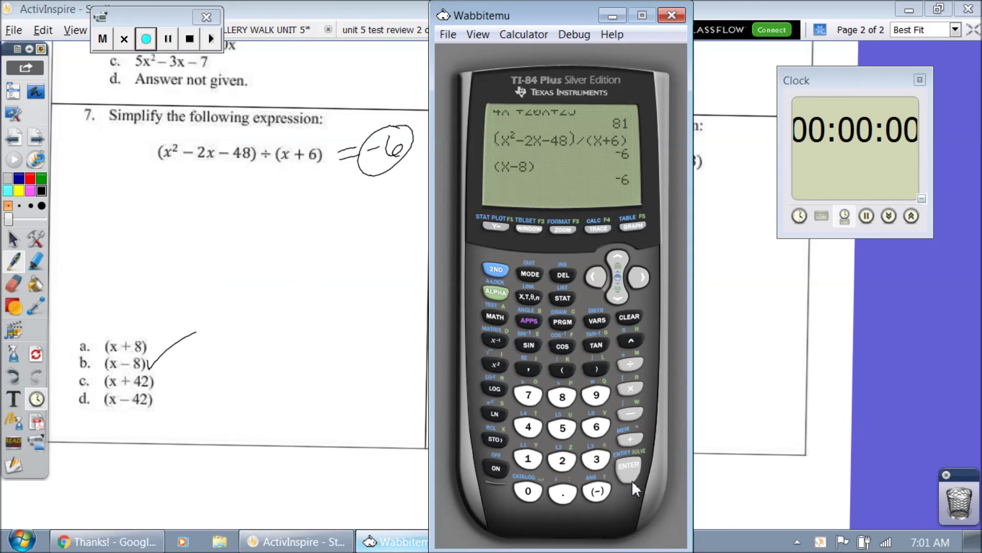
pyautogui.moveTo(146, 351)
pyautogui.mouseDown()
pyautogui.moveTo(72, 376)
pyautogui.moveTo(131, 365)
pyautogui.mouseUp()
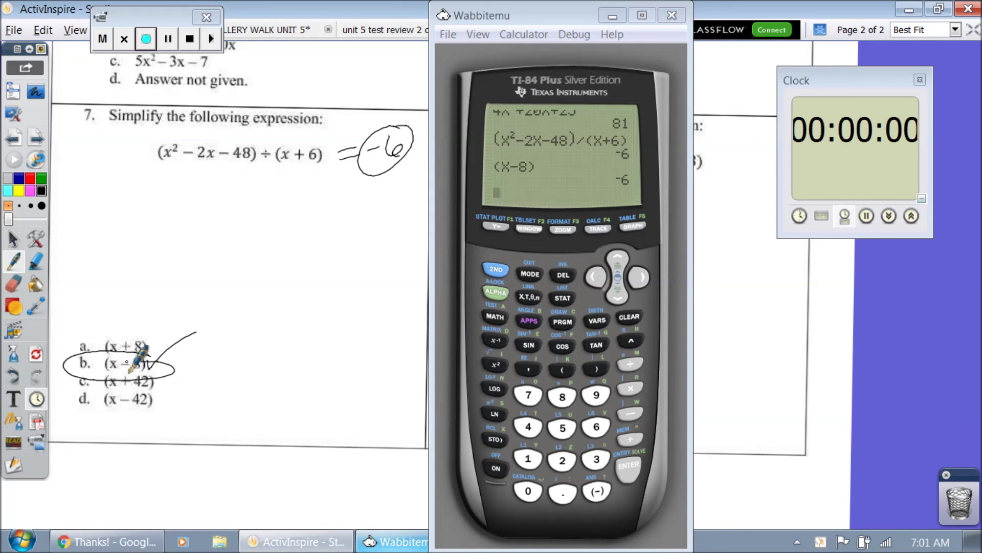
pyautogui.click(146, 39)
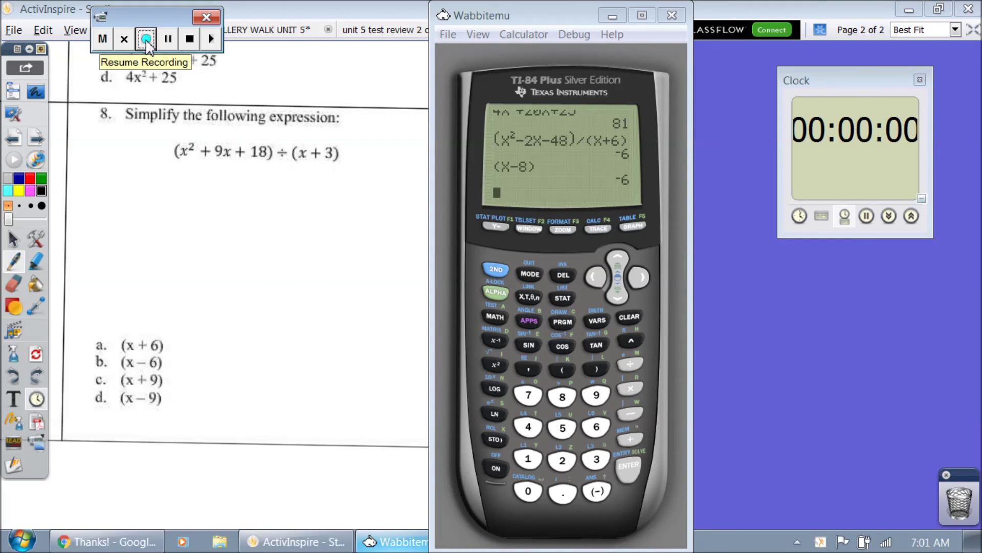
# Step: In Wabbitemu, key question 8's dividend (X²+9X+18)
pyautogui.click(564, 367)
pyautogui.press('x')
pyautogui.click(498, 364)
pyautogui.click(626, 438)
pyautogui.click(596, 395)
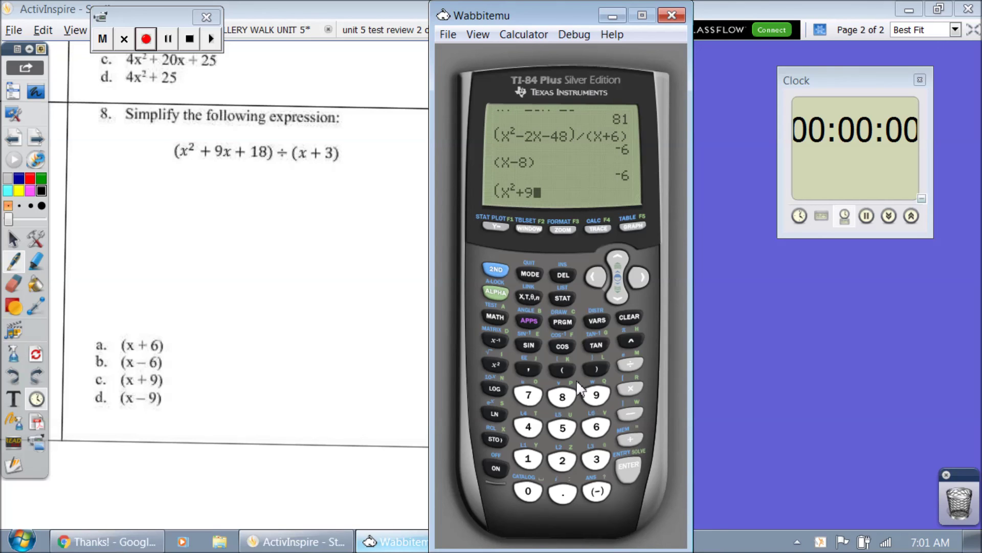
pyautogui.click(530, 297)
pyautogui.click(631, 438)
pyautogui.click(532, 456)
pyautogui.click(562, 397)
pyautogui.click(595, 369)
# Step: Divide by (X+3) and evaluate the quotient, giving 8
pyautogui.click(624, 363)
pyautogui.click(557, 369)
pyautogui.click(530, 297)
pyautogui.click(629, 438)
pyautogui.click(596, 459)
pyautogui.click(595, 368)
pyautogui.click(629, 467)
# Step: Pen a circled '= 8' beside question 8 and circle answer a (x + 6)
pyautogui.moveTo(351, 148); pyautogui.dragTo(366, 145)
pyautogui.moveTo(353, 154)
pyautogui.mouseDown()
pyautogui.moveTo(393, 148)
pyautogui.moveTo(381, 175)
pyautogui.moveTo(395, 123)
pyautogui.mouseUp()
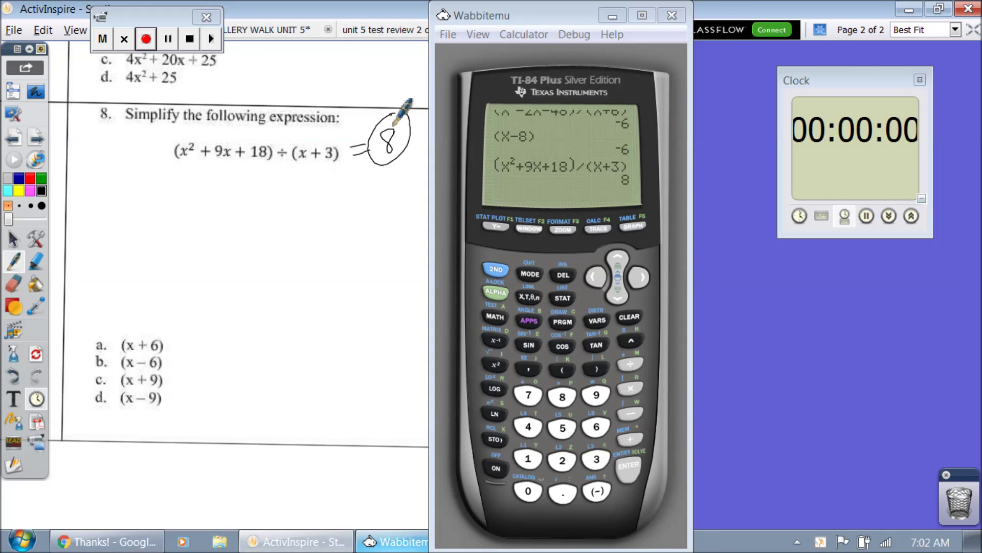
pyautogui.moveTo(154, 328)
pyautogui.mouseDown()
pyautogui.moveTo(194, 342)
pyautogui.moveTo(105, 336)
pyautogui.mouseUp()
# Step: Key answer a's expression (X+6) into Wabbitemu
pyautogui.click(562, 370)
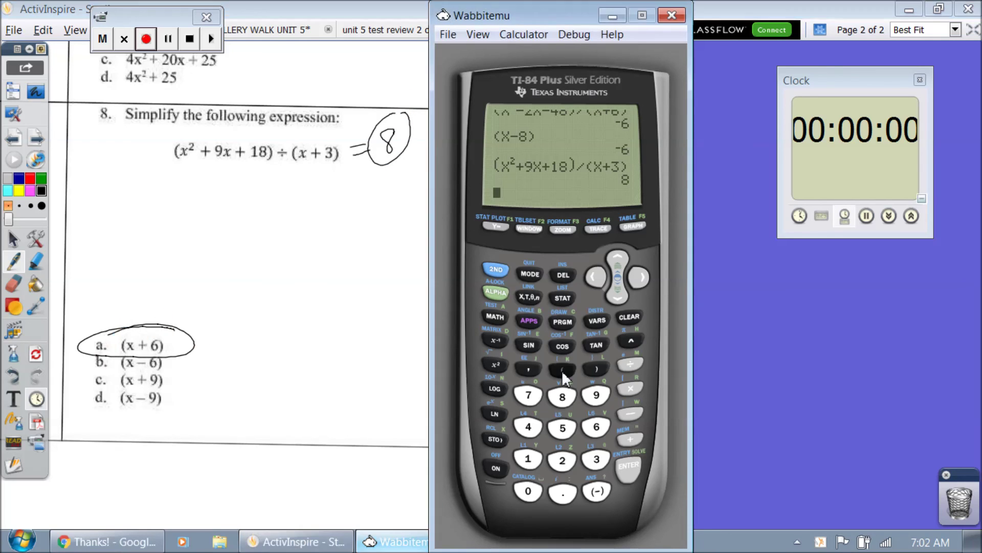
pyautogui.click(530, 299)
pyautogui.click(631, 439)
pyautogui.click(597, 427)
pyautogui.click(596, 368)
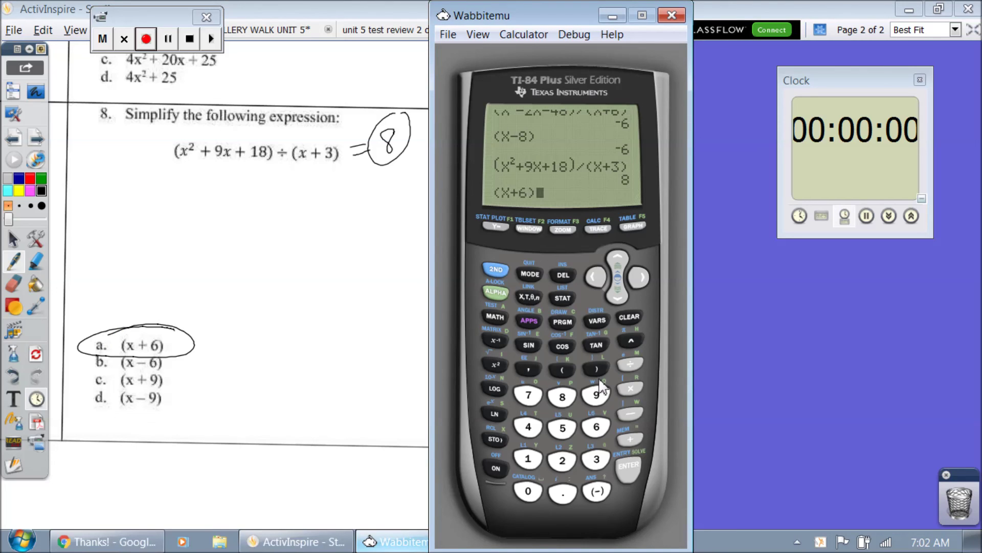